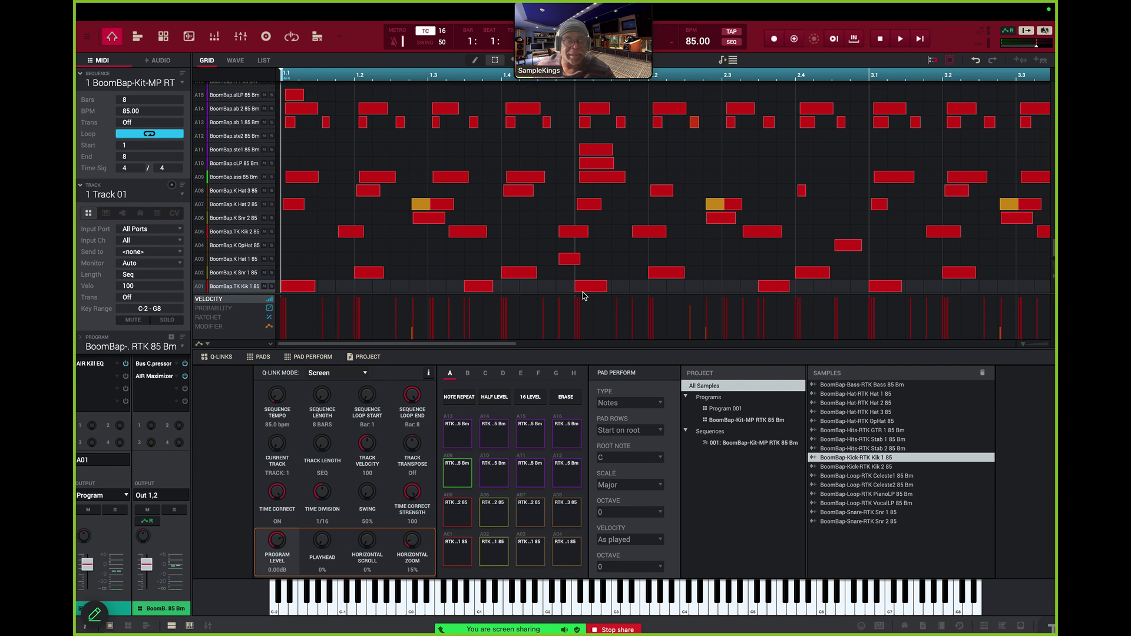
Play the BoomBap sequence through in MPC, stop it, and switch over to LUNA.
{"action": "key", "text": "space"}
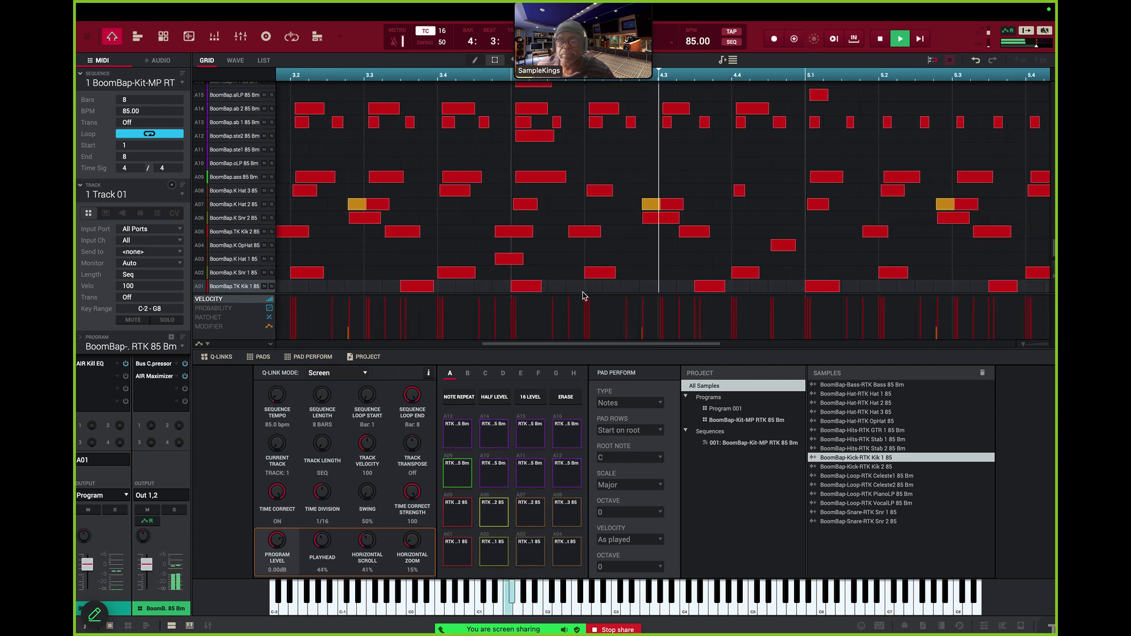
{"action": "left_click", "coordinate": [880, 41]}
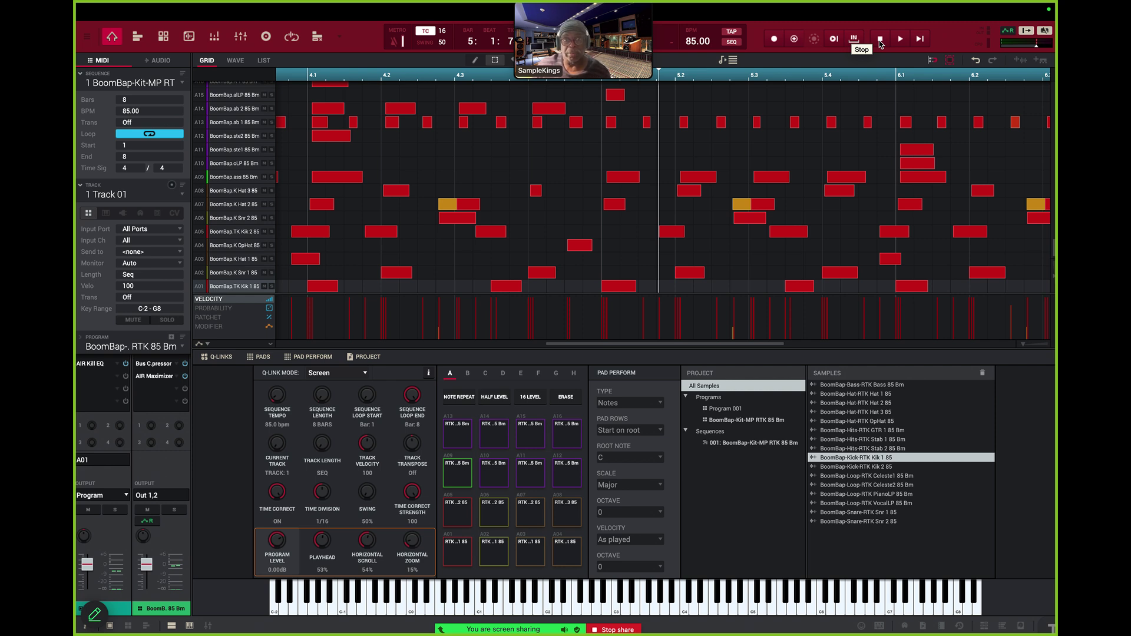
{"action": "key", "text": "super+Tab"}
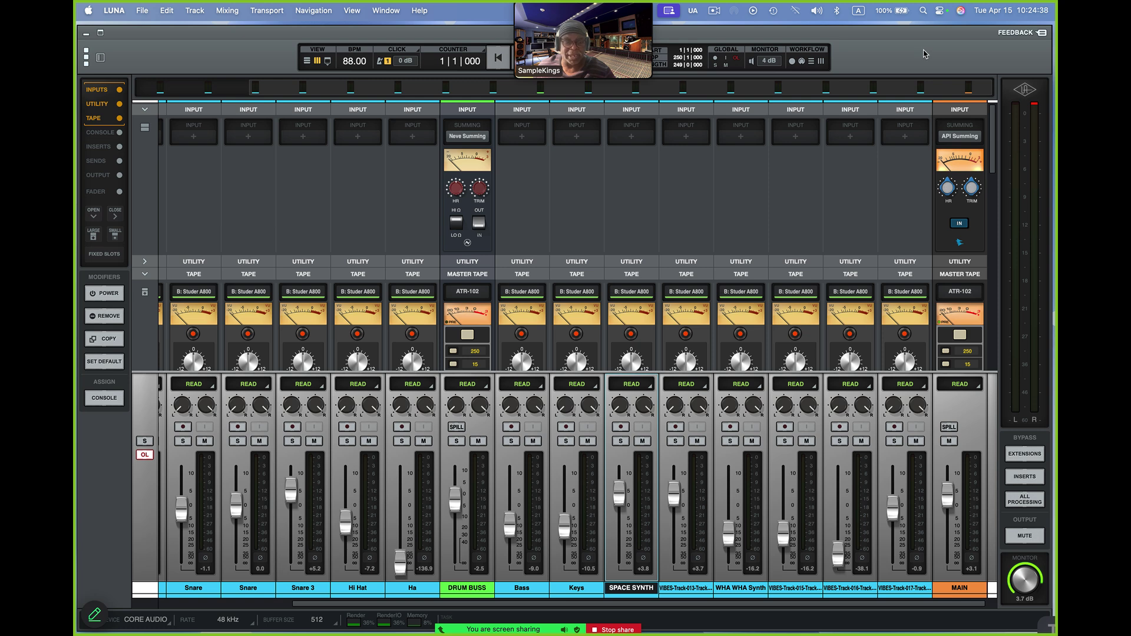
Briefly play the existing LUNA session, stop it at the start, and return to MPC.
{"action": "key", "text": "space"}
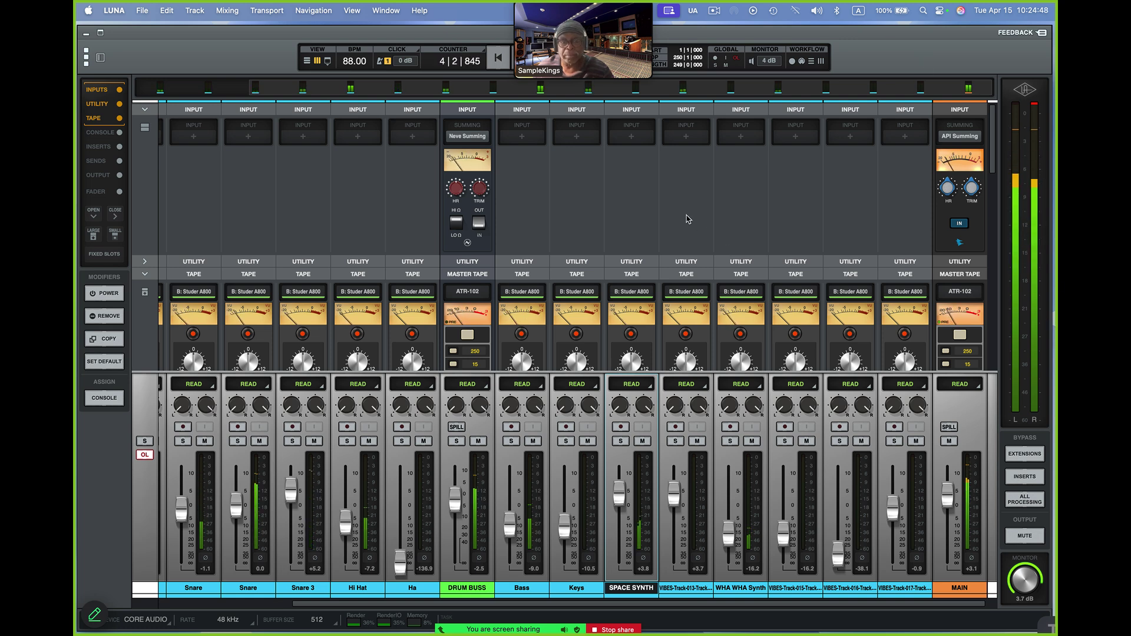
{"action": "key", "text": "space"}
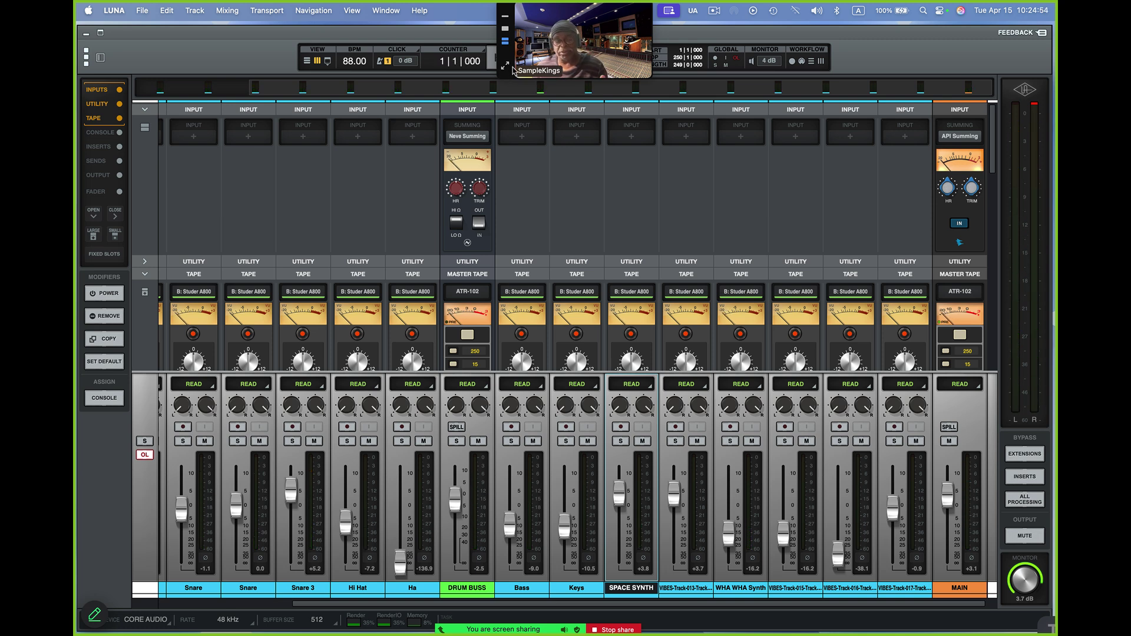
{"action": "key", "text": "super+Tab"}
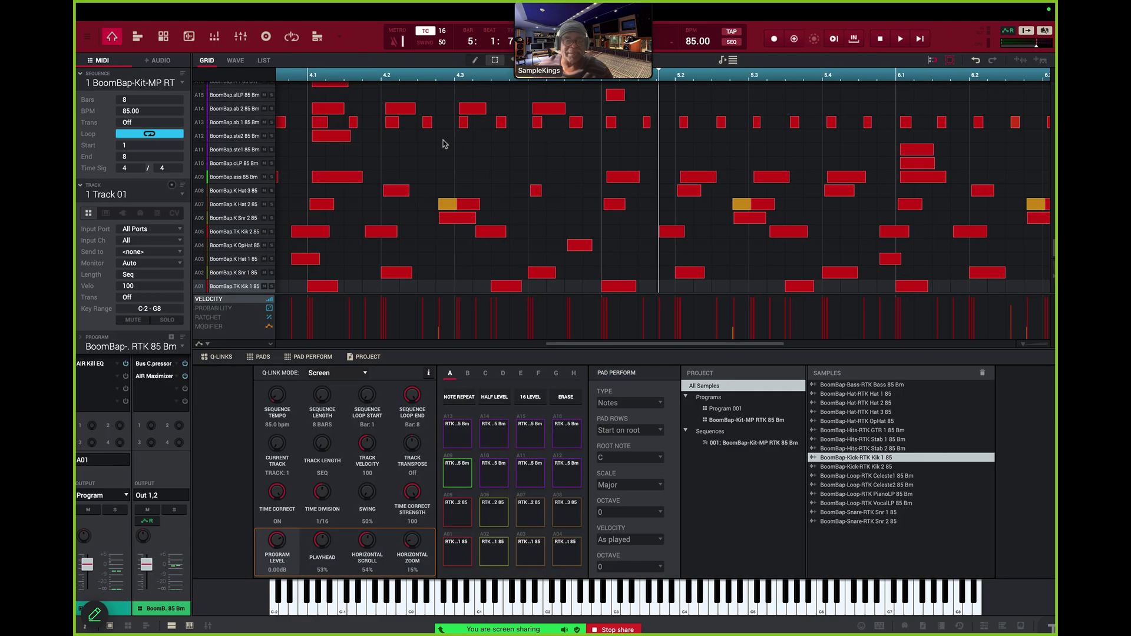
Take the MPC software out of full screen and widen its window over the mixer.
{"action": "mouse_move", "coordinate": [177, 12]}
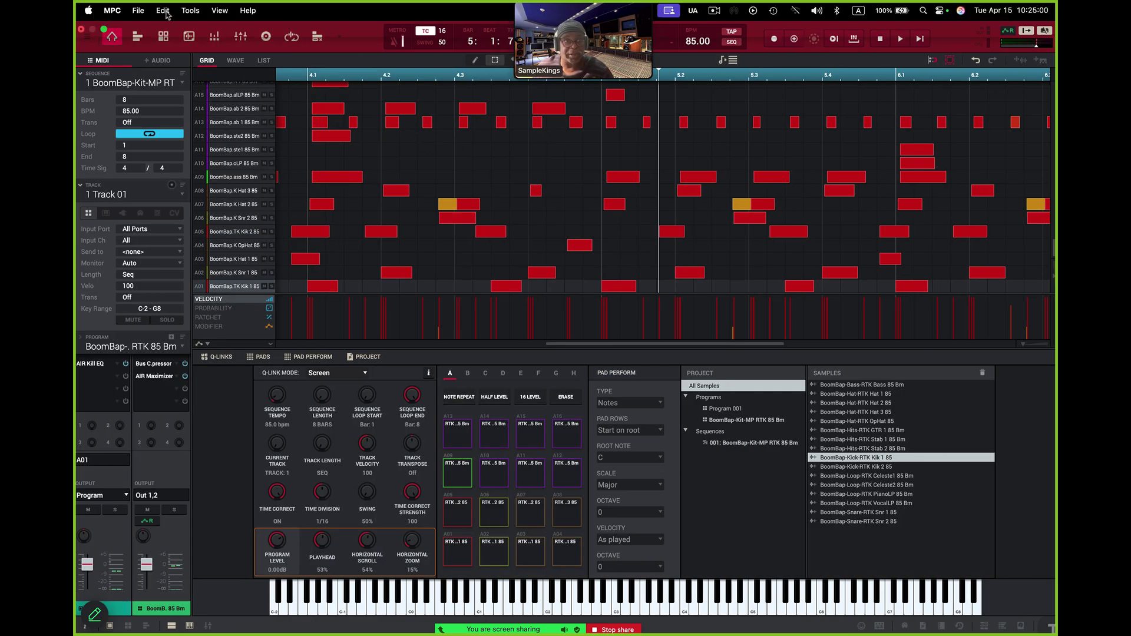
{"action": "left_click", "coordinate": [163, 10]}
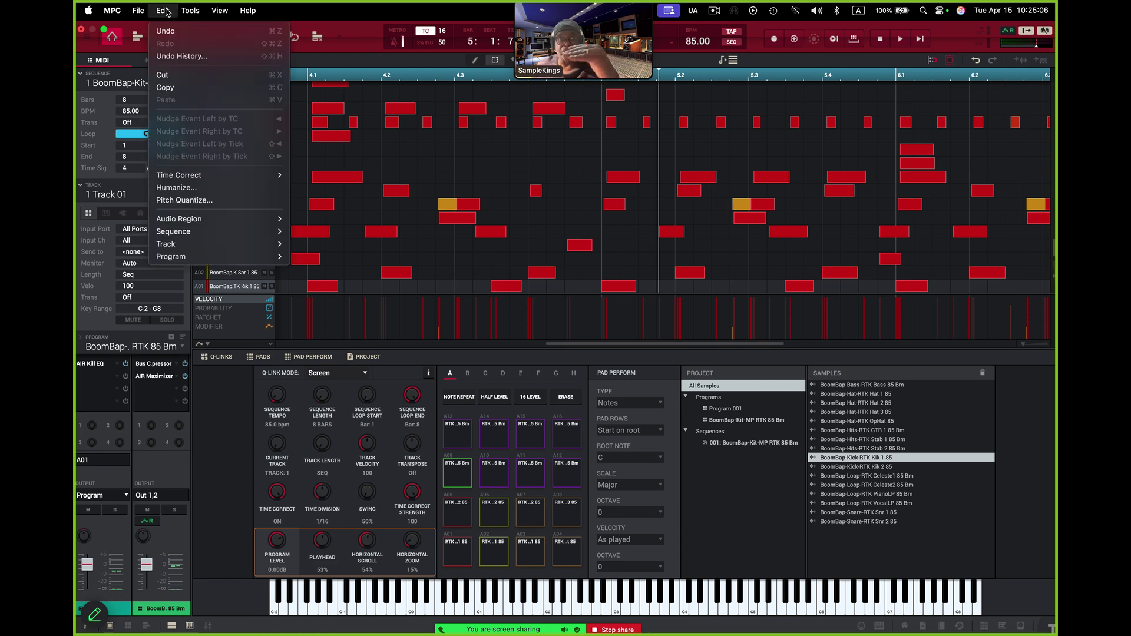
{"action": "key", "text": "Escape"}
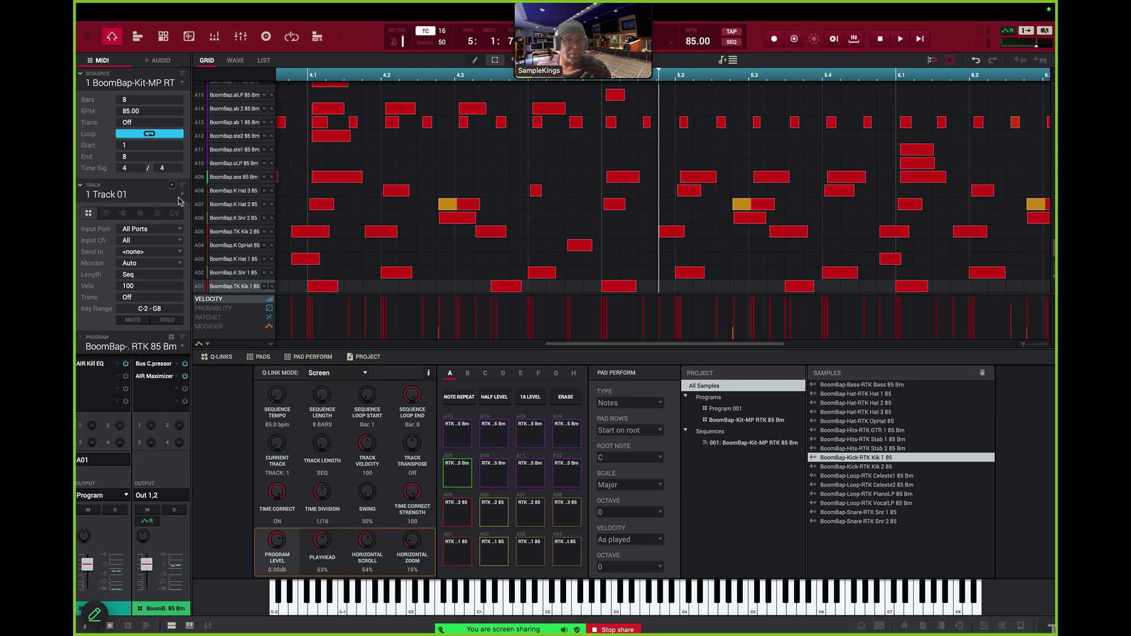
{"action": "mouse_move", "coordinate": [115, 13]}
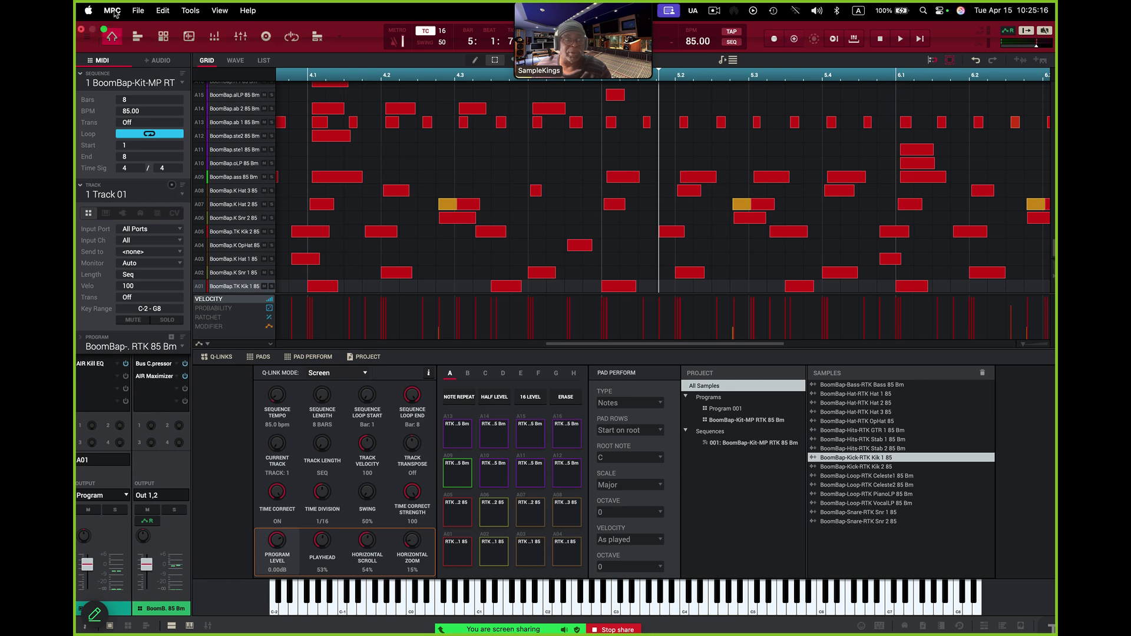
{"action": "left_click", "coordinate": [105, 31]}
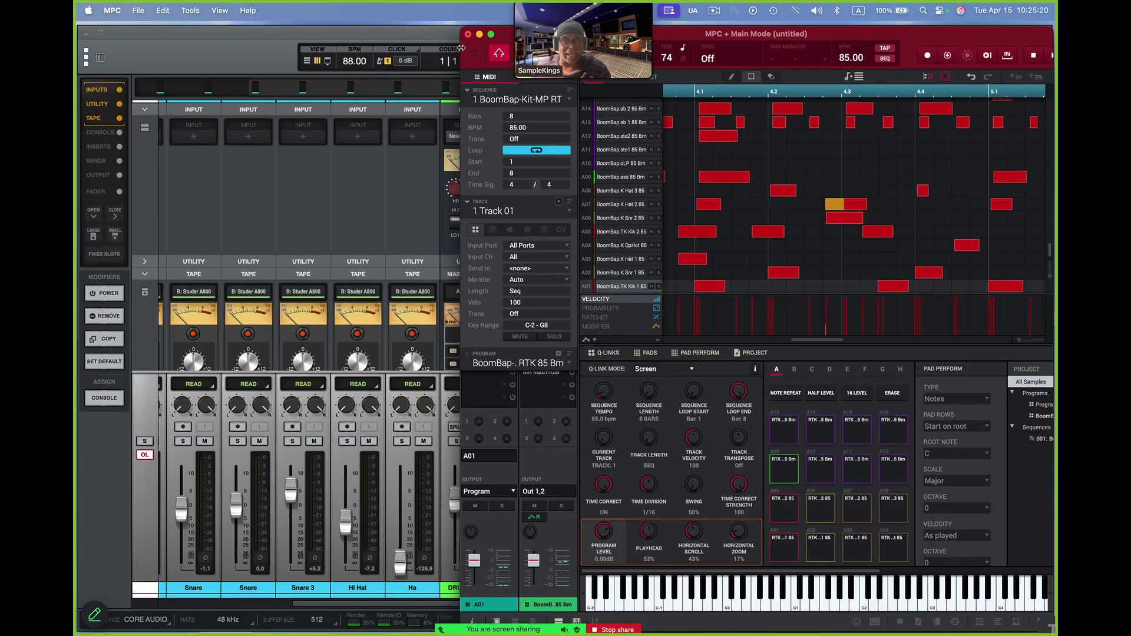
{"action": "left_click_drag", "start_coordinate": [462, 47], "coordinate": [86, 27]}
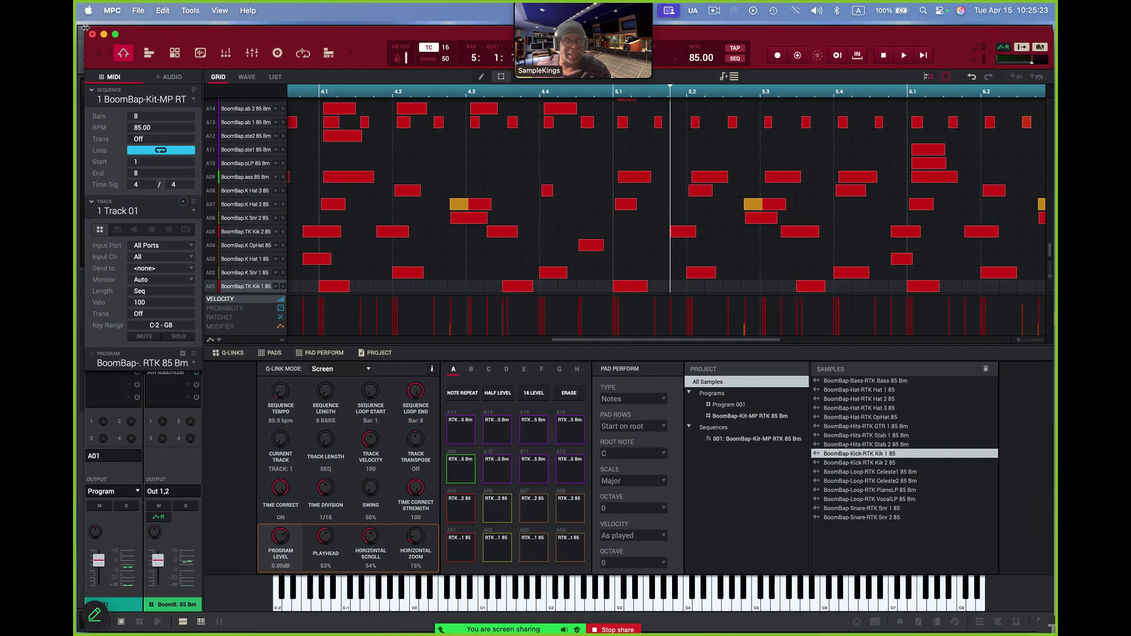
Check the sequence's track list, then audition pads A01 through A08.
{"action": "left_click", "coordinate": [194, 211]}
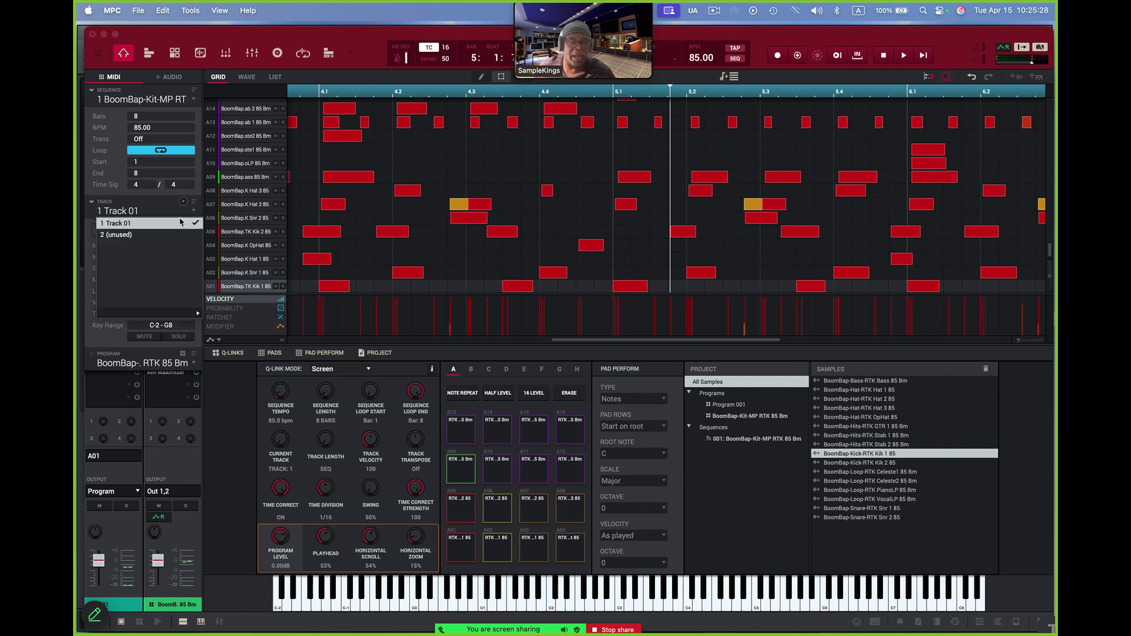
{"action": "left_click", "coordinate": [458, 545]}
{"action": "left_click", "coordinate": [494, 549]}
{"action": "left_click", "coordinate": [533, 548]}
{"action": "left_click", "coordinate": [571, 548]}
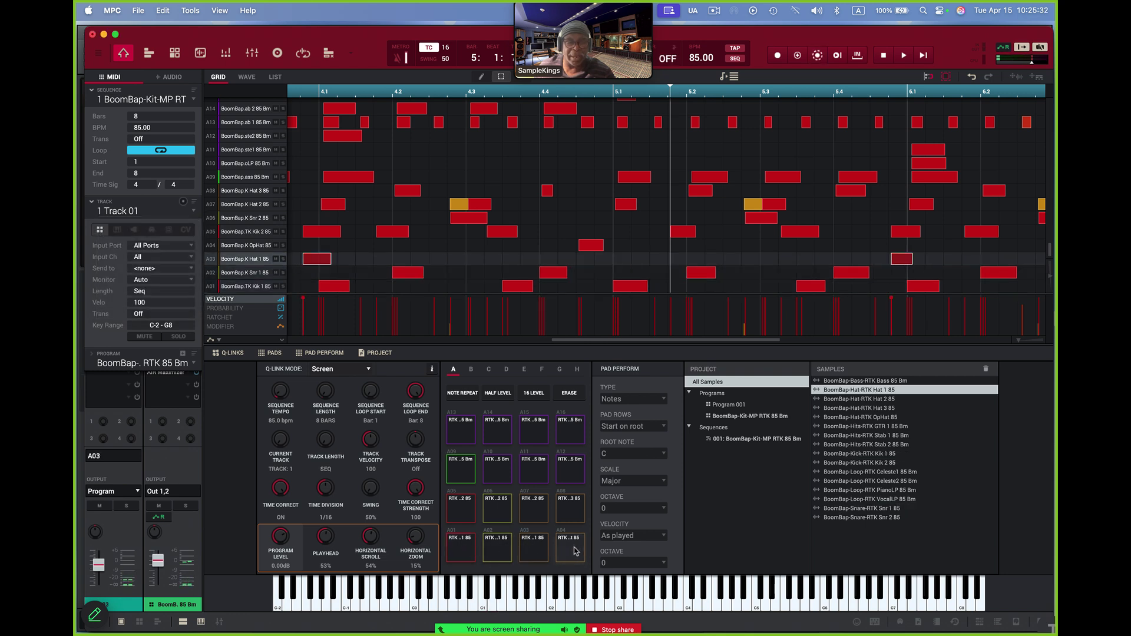
{"action": "left_click", "coordinate": [570, 510]}
{"action": "left_click", "coordinate": [521, 512]}
{"action": "left_click", "coordinate": [496, 509]}
{"action": "left_click", "coordinate": [461, 509]}
Audition pads A09–A16, including the PianoLP and VocalLP loops and the Stab 1 hit.
{"action": "left_click", "coordinate": [461, 471]}
{"action": "left_click", "coordinate": [497, 470]}
{"action": "left_click", "coordinate": [532, 474]}
{"action": "left_click", "coordinate": [569, 477]}
{"action": "left_click", "coordinate": [570, 437]}
{"action": "left_click", "coordinate": [545, 433]}
{"action": "left_click", "coordinate": [498, 434]}
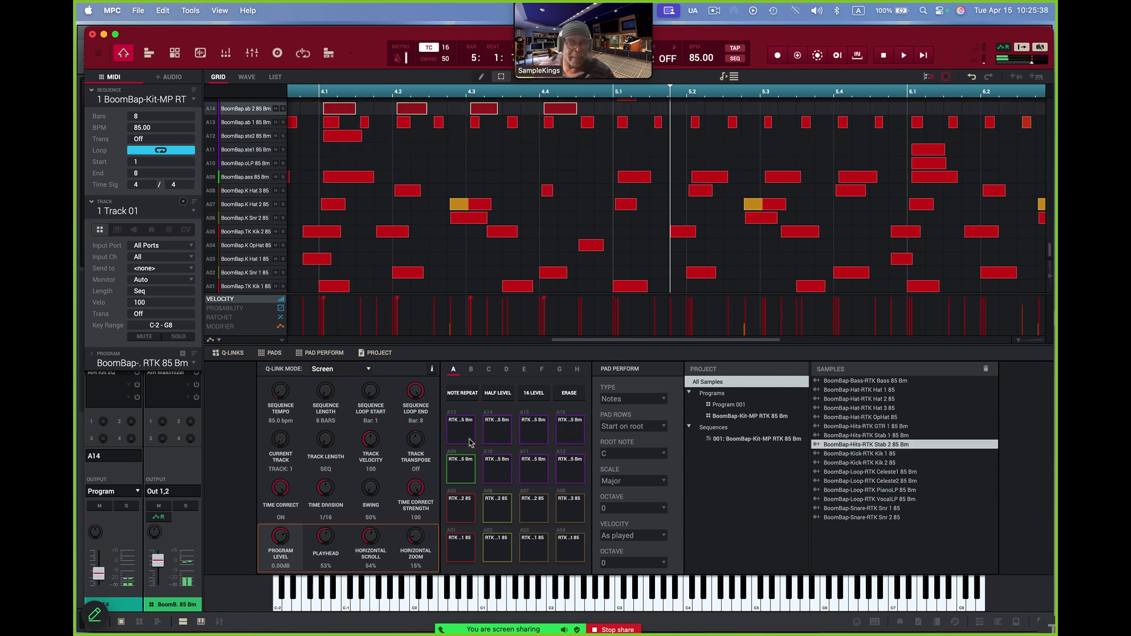
{"action": "left_click", "coordinate": [463, 442]}
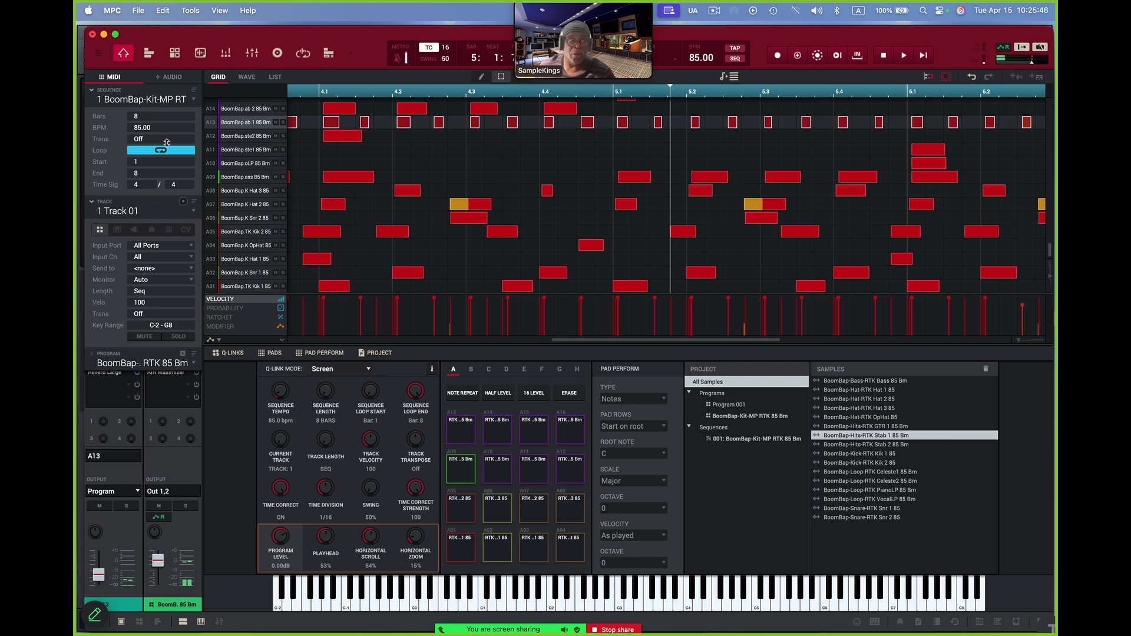
Explode the sequence into one track per pad and show Track 02 with its kick hits.
{"action": "left_click", "coordinate": [163, 9]}
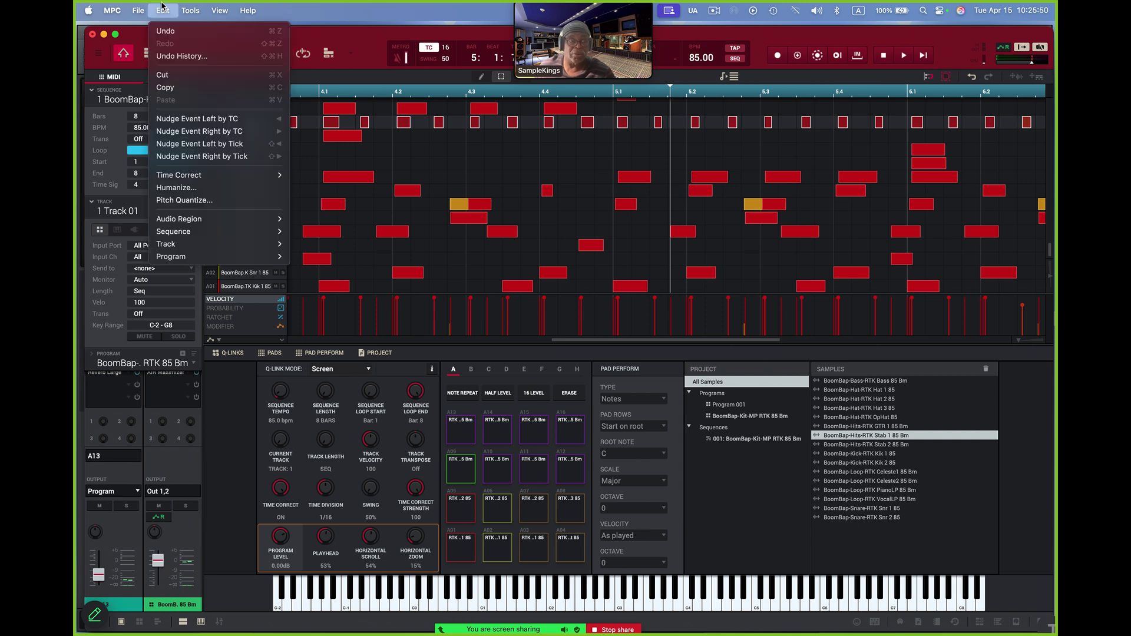
{"action": "mouse_move", "coordinate": [198, 248]}
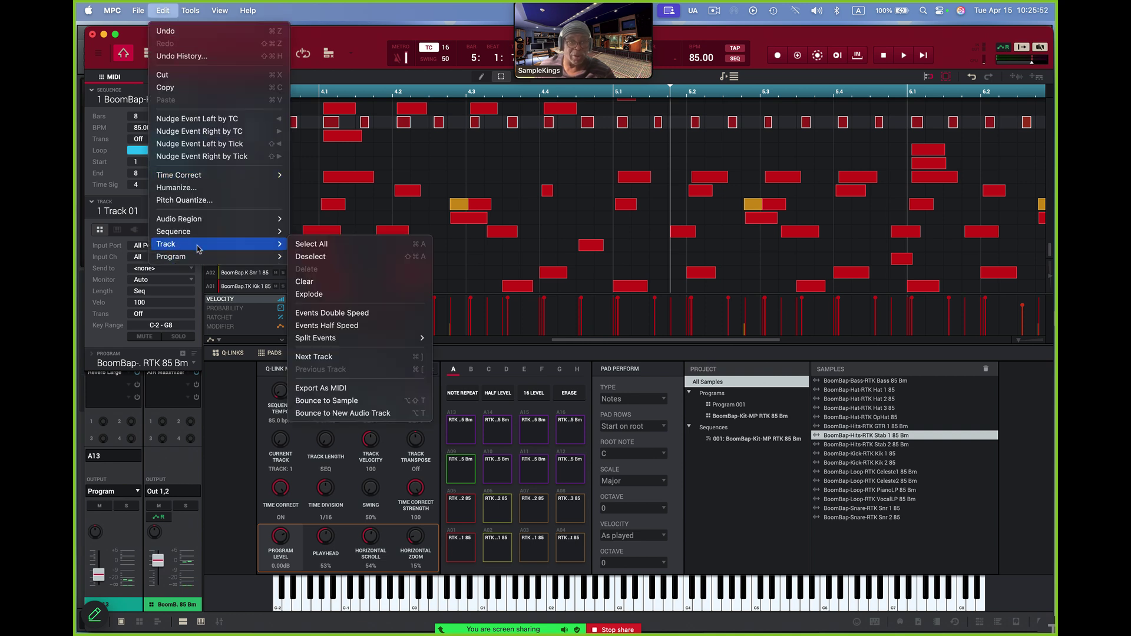
{"action": "left_click", "coordinate": [325, 298]}
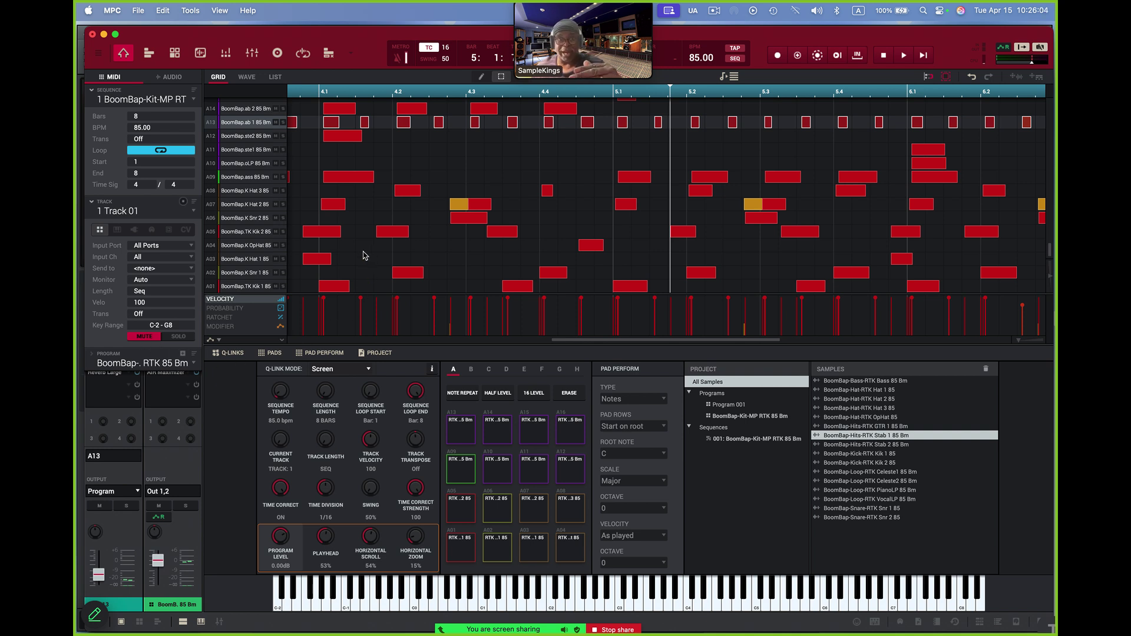
{"action": "left_click", "coordinate": [193, 211]}
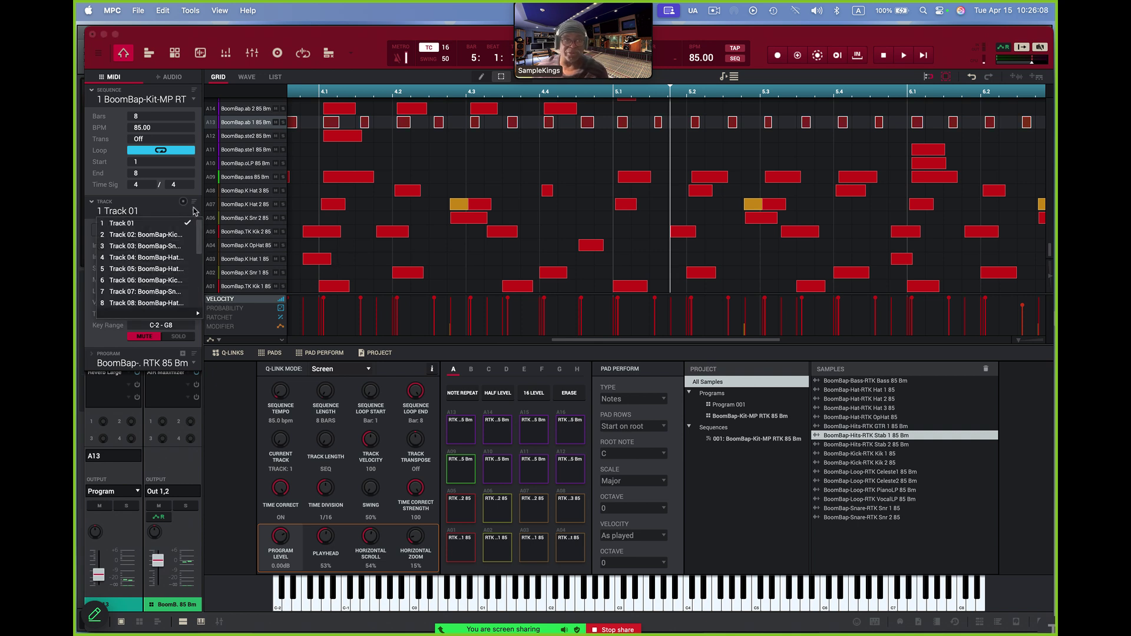
{"action": "left_click", "coordinate": [175, 235]}
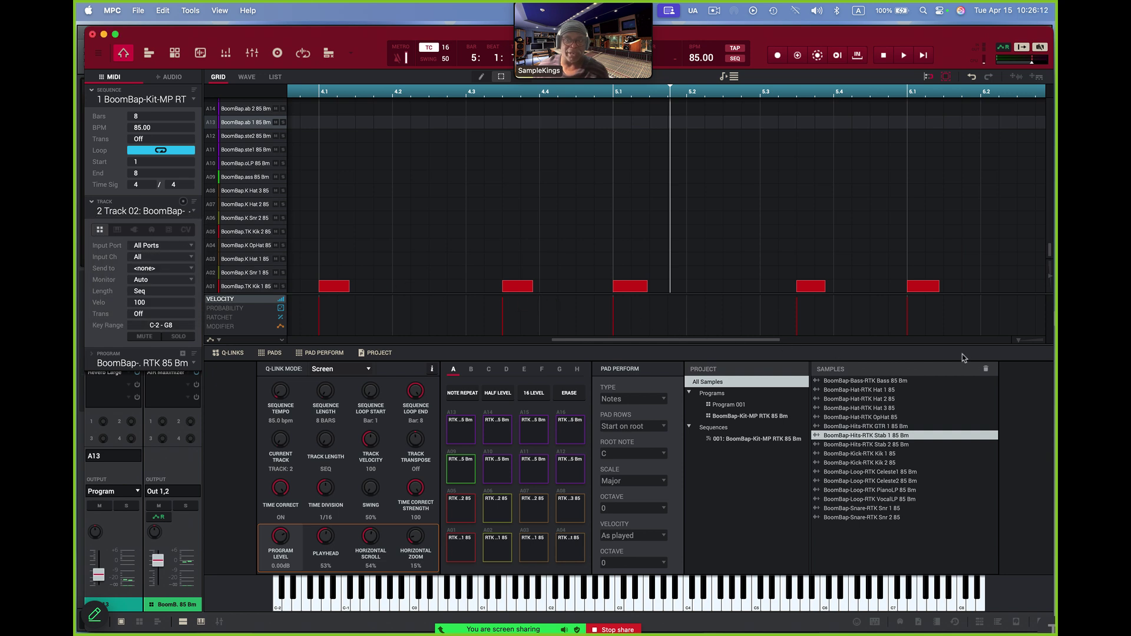
Fit all eight bars in the grid and open the Audio Mixdown export settings for bars 1–8.
{"action": "left_click", "coordinate": [1018, 343]}
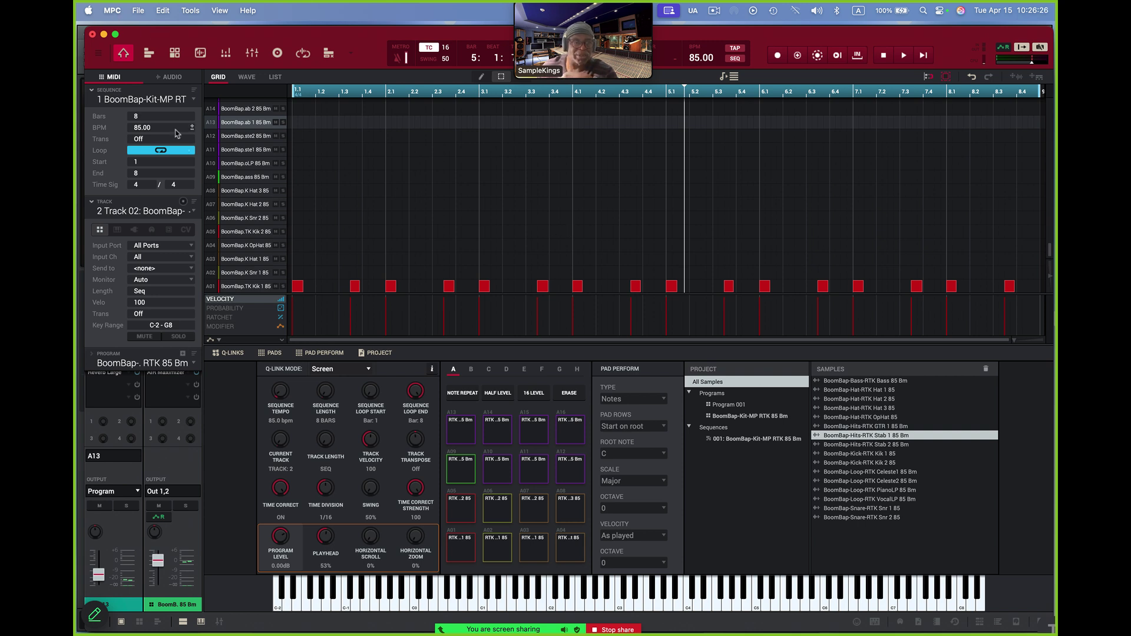
{"action": "left_click", "coordinate": [110, 10]}
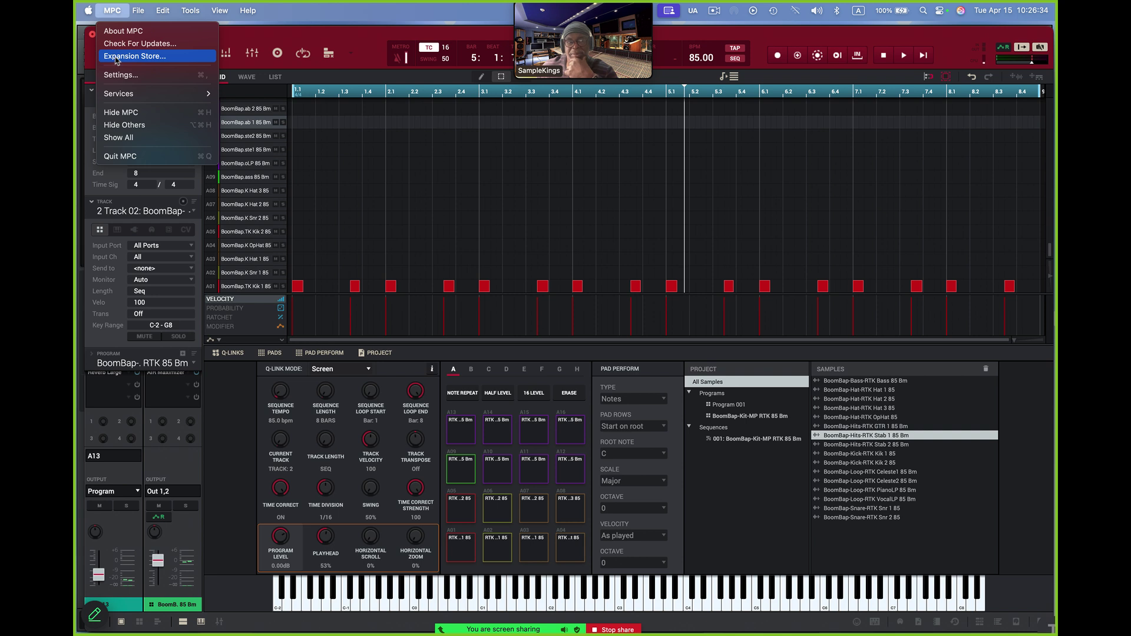
{"action": "mouse_move", "coordinate": [131, 16]}
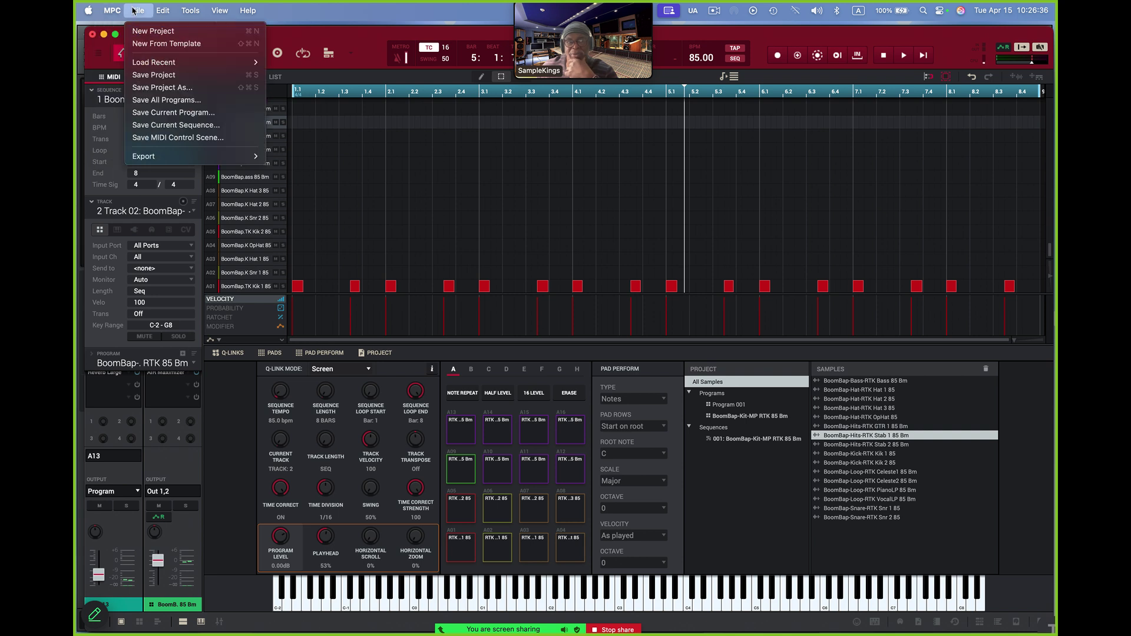
{"action": "mouse_move", "coordinate": [143, 158]}
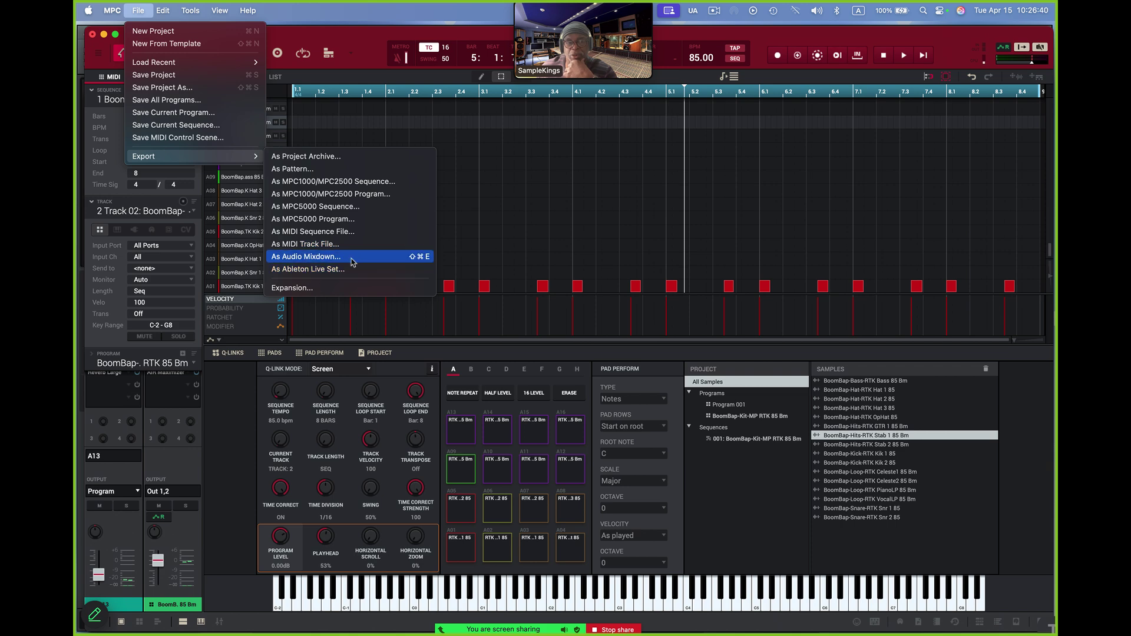
{"action": "left_click", "coordinate": [352, 258]}
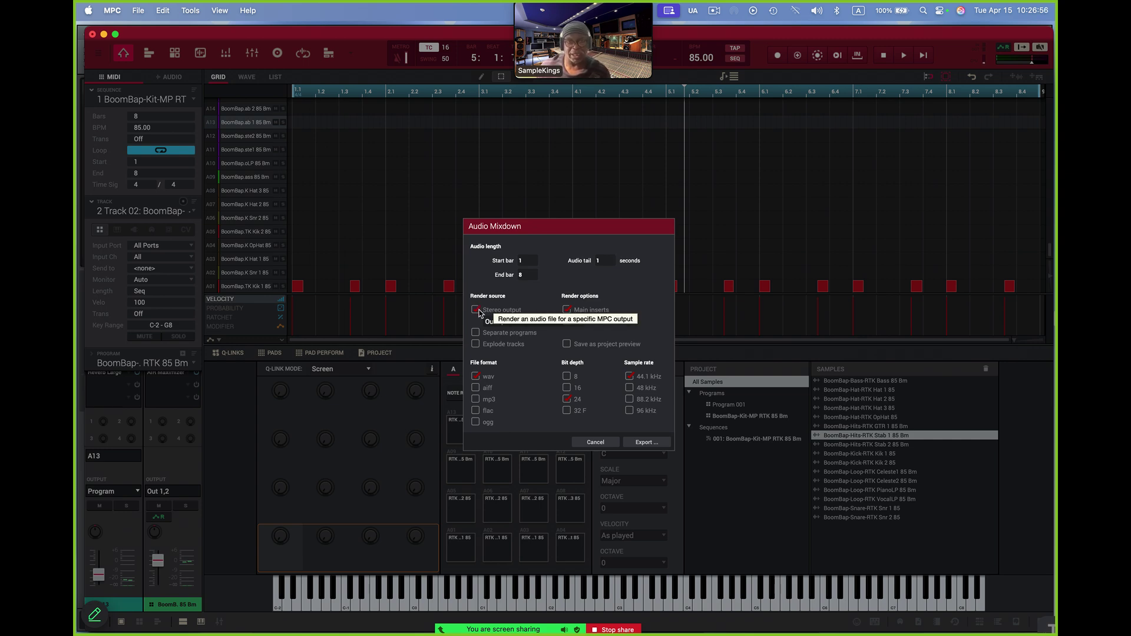
Turn off Stereo output, enable Explode tracks at 48 kHz, and continue to the save location.
{"action": "left_click", "coordinate": [477, 310]}
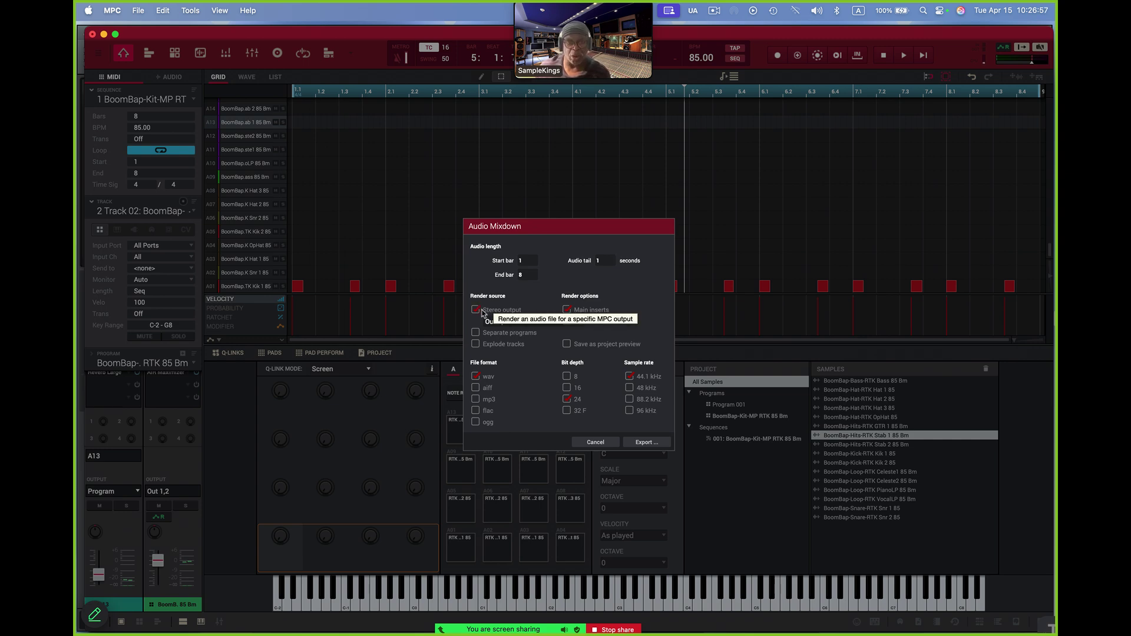
{"action": "left_click", "coordinate": [476, 344]}
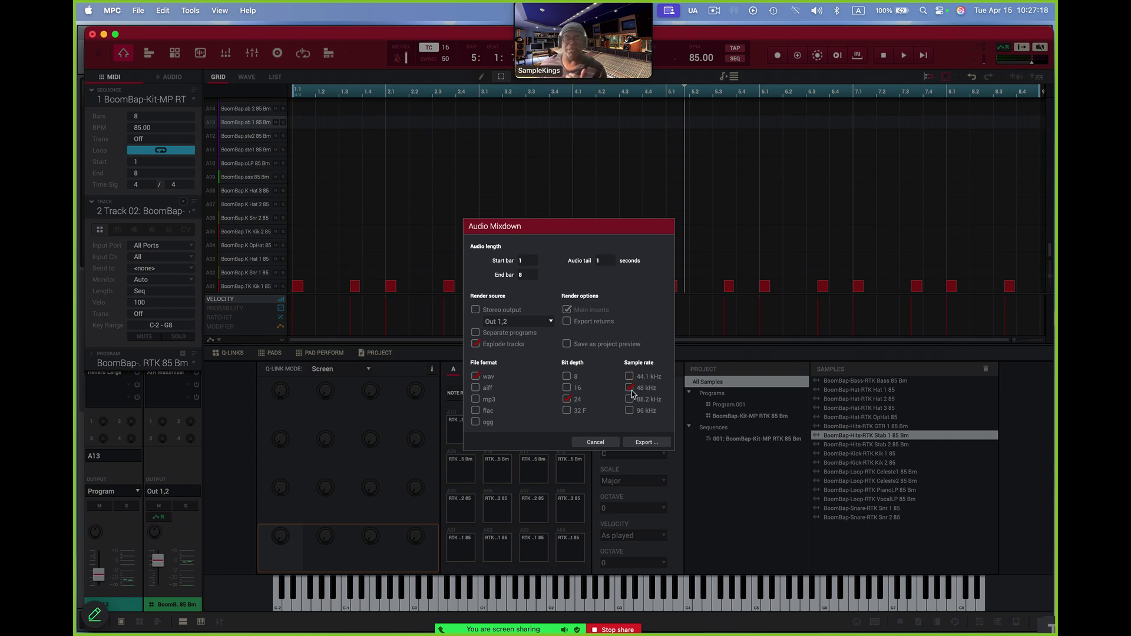
{"action": "left_click", "coordinate": [643, 443]}
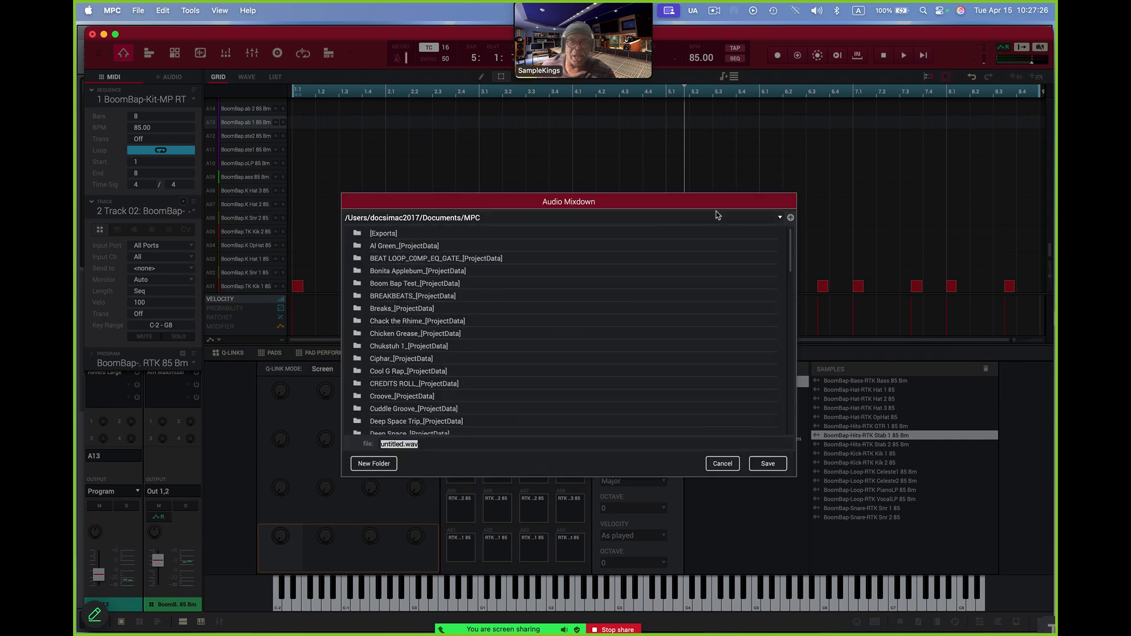
Create a new LUNA TEST folder on the Desktop and set it as the mixdown destination.
{"action": "left_click", "coordinate": [781, 219]}
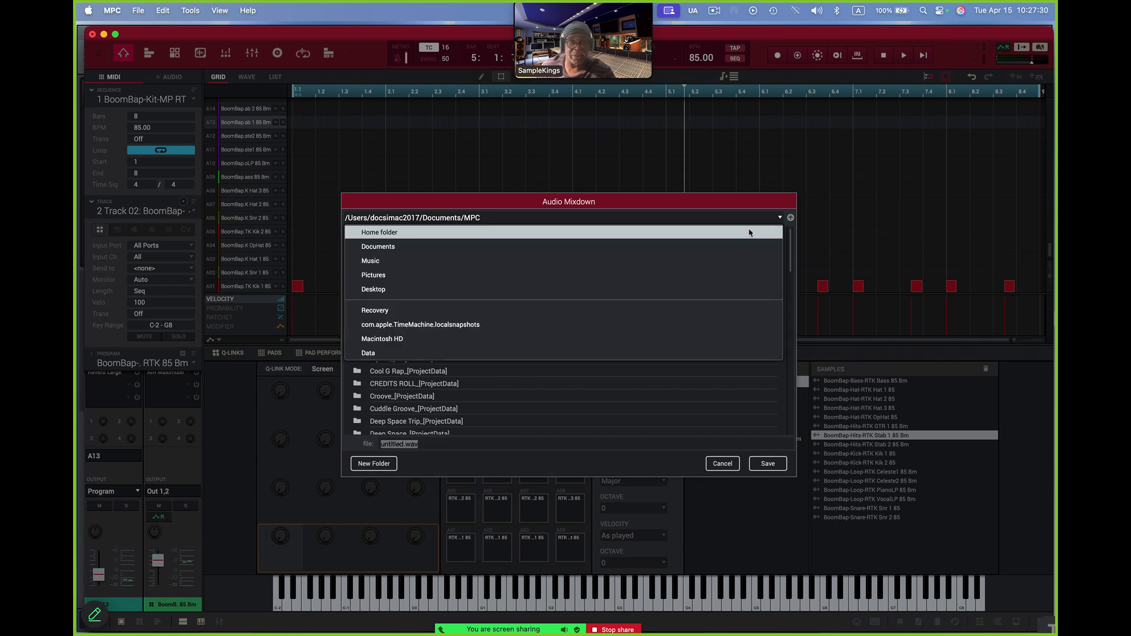
{"action": "left_click", "coordinate": [709, 290]}
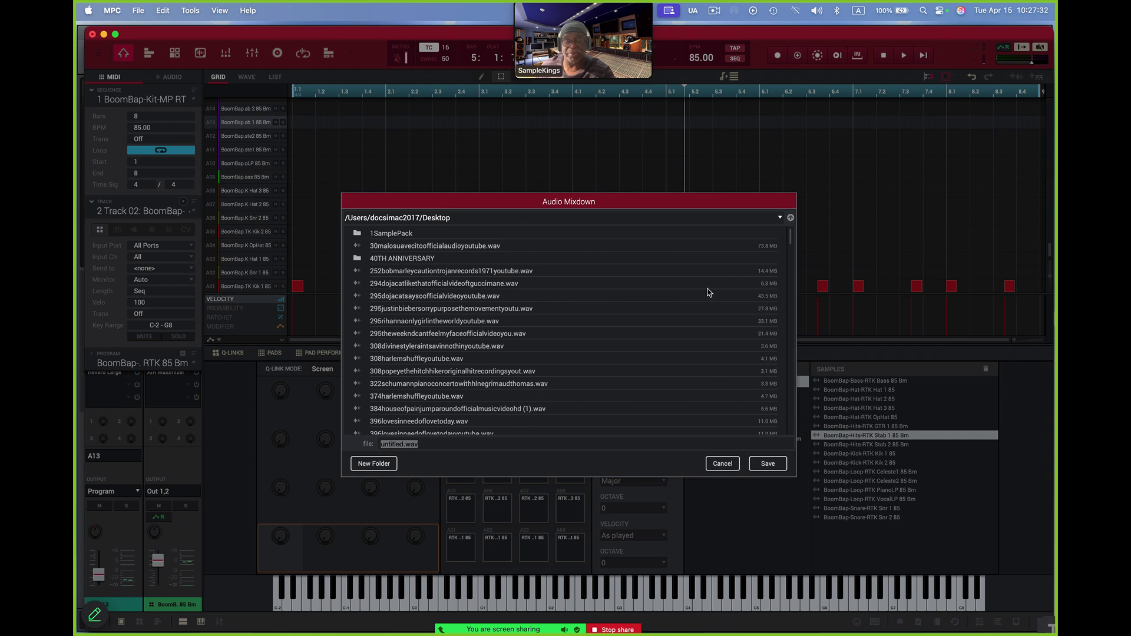
{"action": "left_click", "coordinate": [375, 465]}
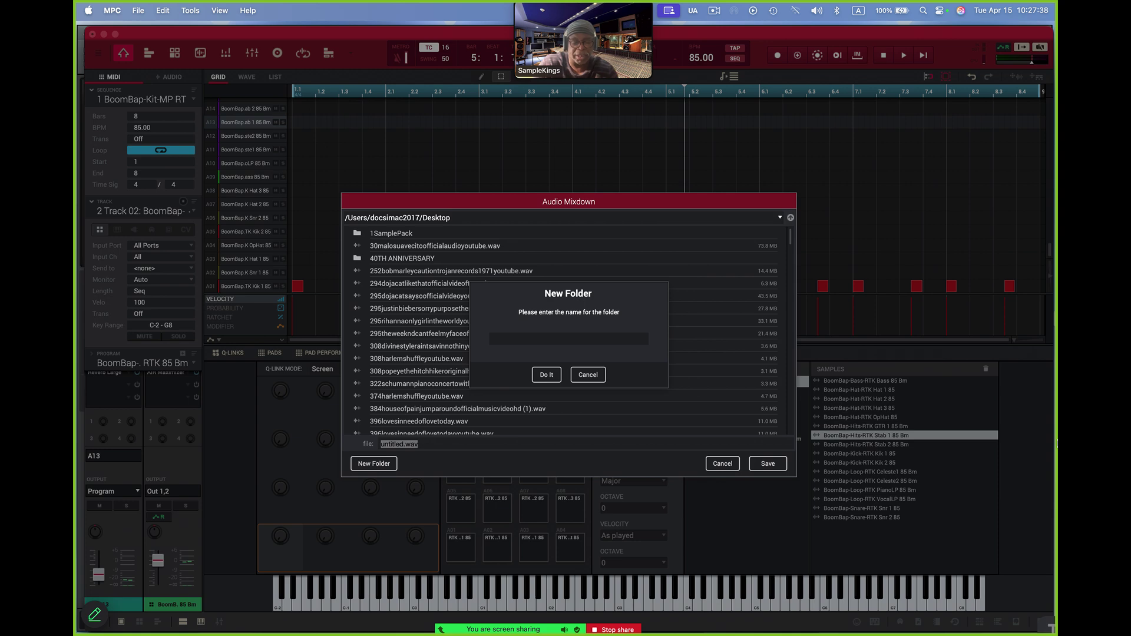
{"action": "type", "text": "TEST"}
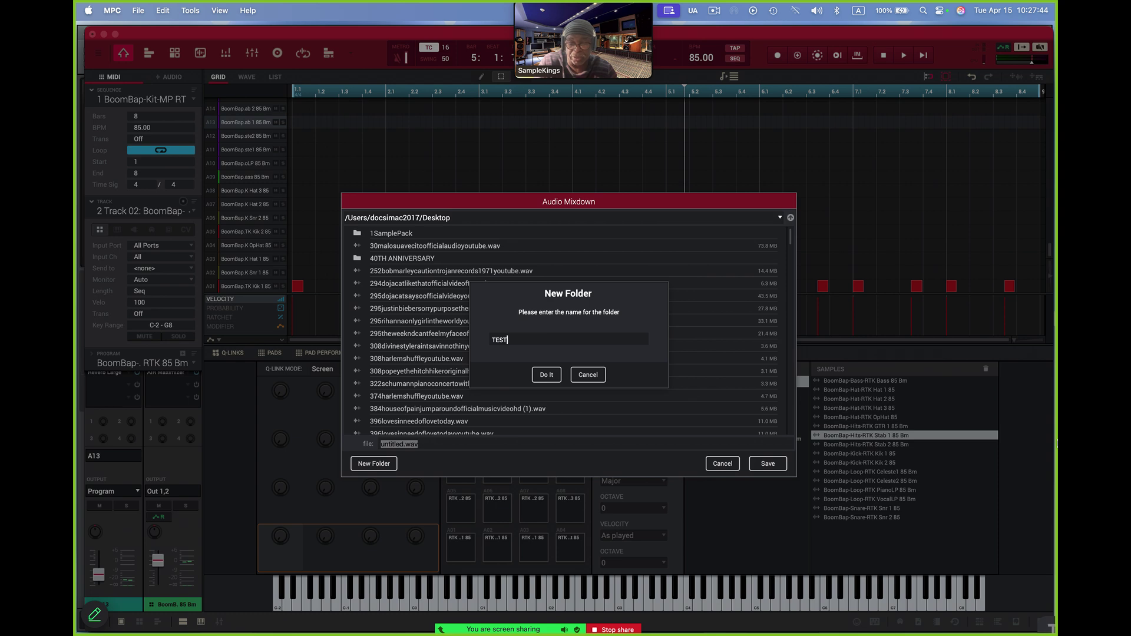
{"action": "type", "text": "LUNA"}
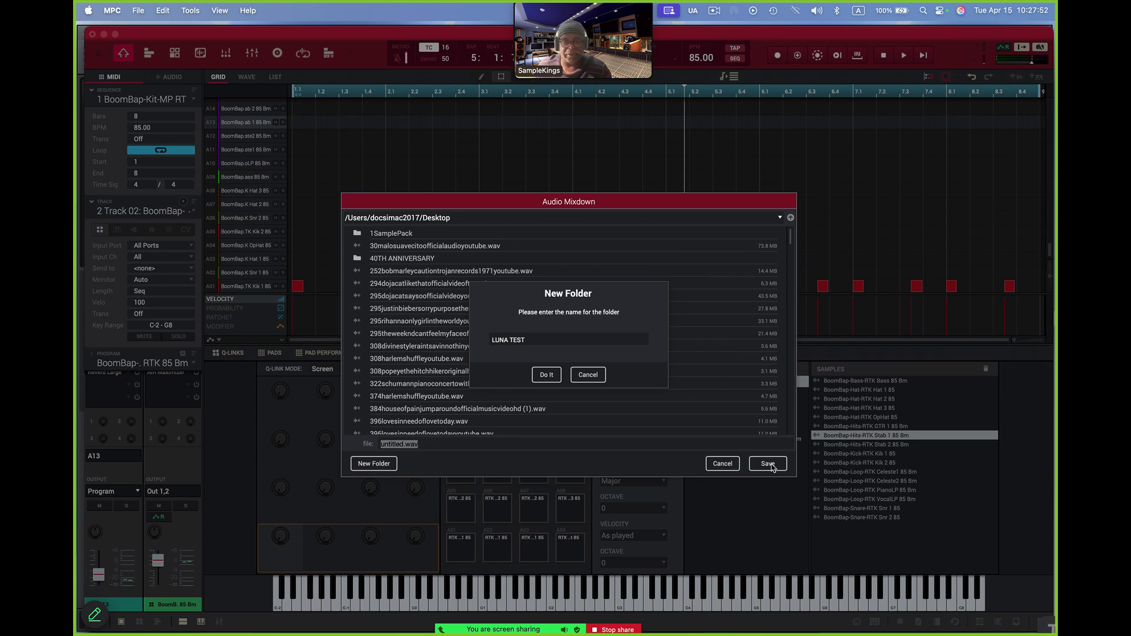
{"action": "left_click", "coordinate": [546, 375]}
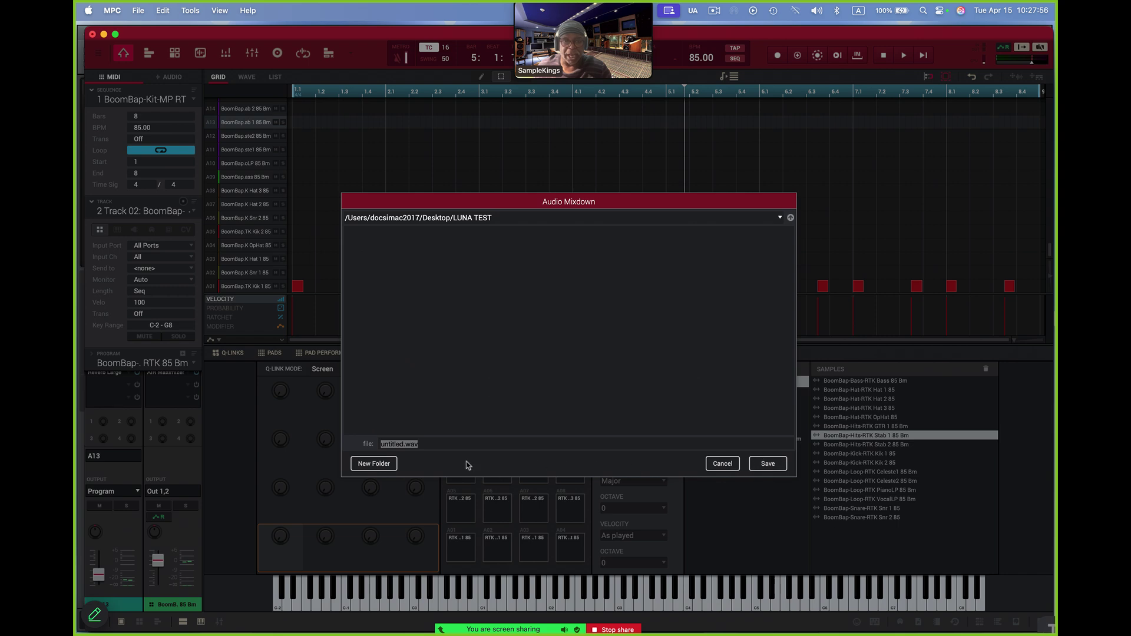
{"action": "left_click", "coordinate": [436, 443]}
Name the mixdown 'LUNA T' and export the track stems into the LUNA TEST folder.
{"action": "double_click", "coordinate": [436, 443]}
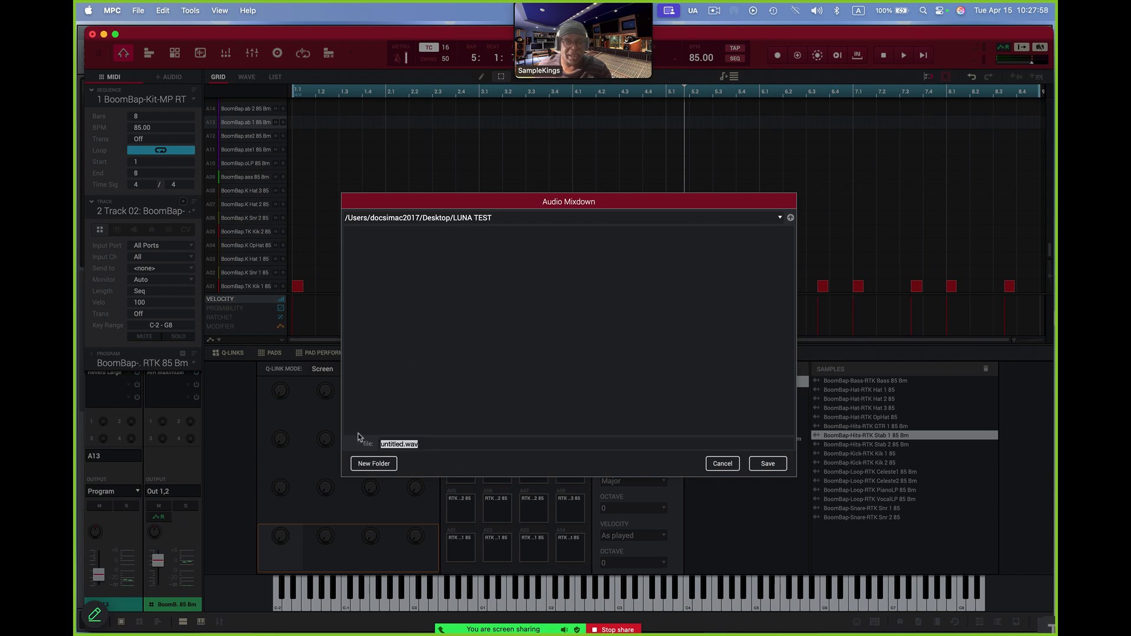
{"action": "type", "text": "LUNA T"}
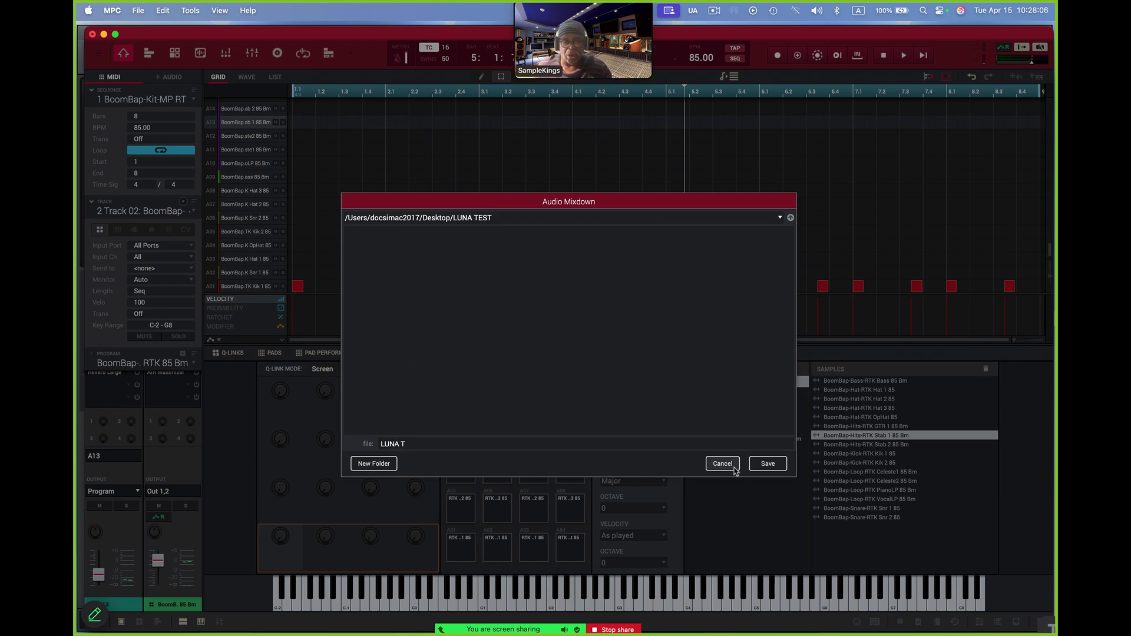
{"action": "left_click", "coordinate": [772, 465]}
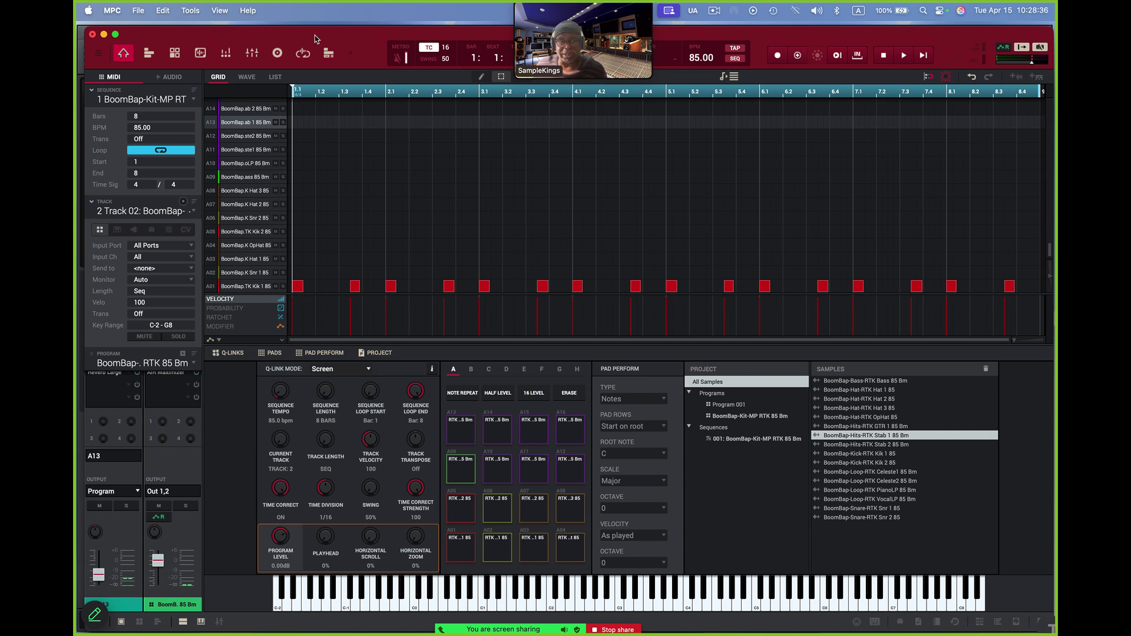
Switch to LUNA, narrow its window, and open the LUNA TEST folder from the desktop.
{"action": "key", "text": "super+Tab"}
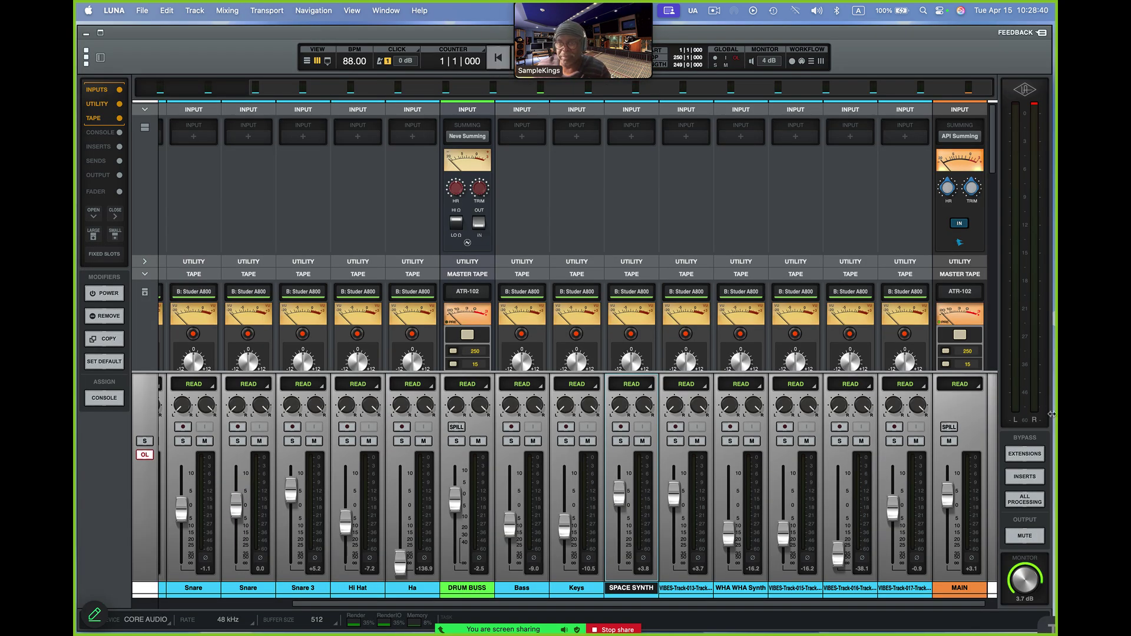
{"action": "left_click_drag", "start_coordinate": [1052, 414], "coordinate": [943, 414]}
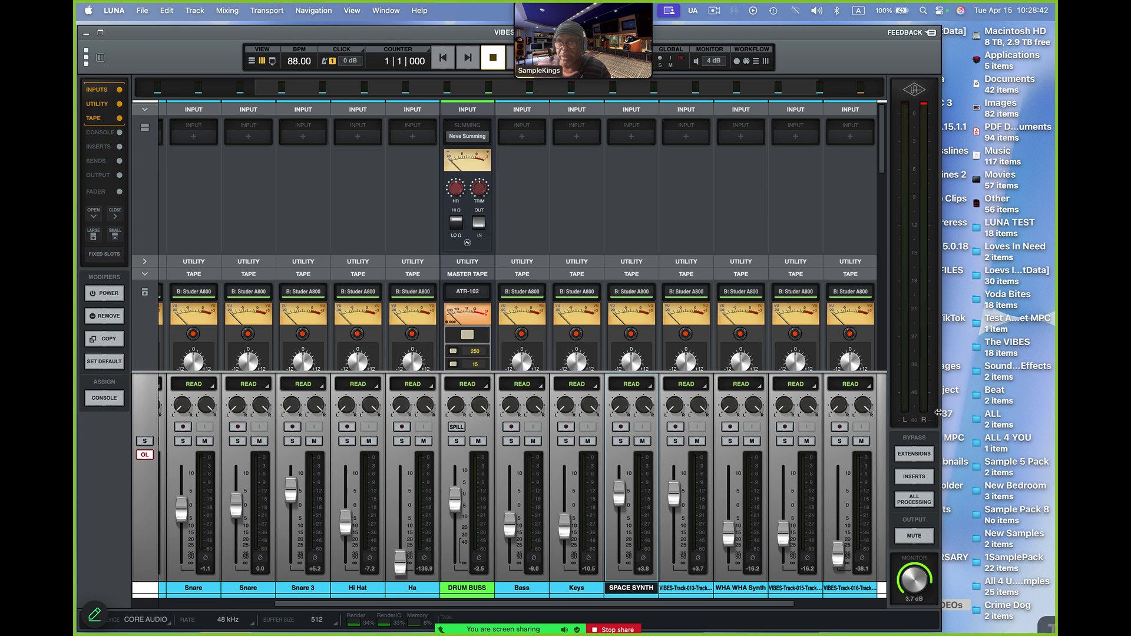
{"action": "double_click", "coordinate": [978, 229]}
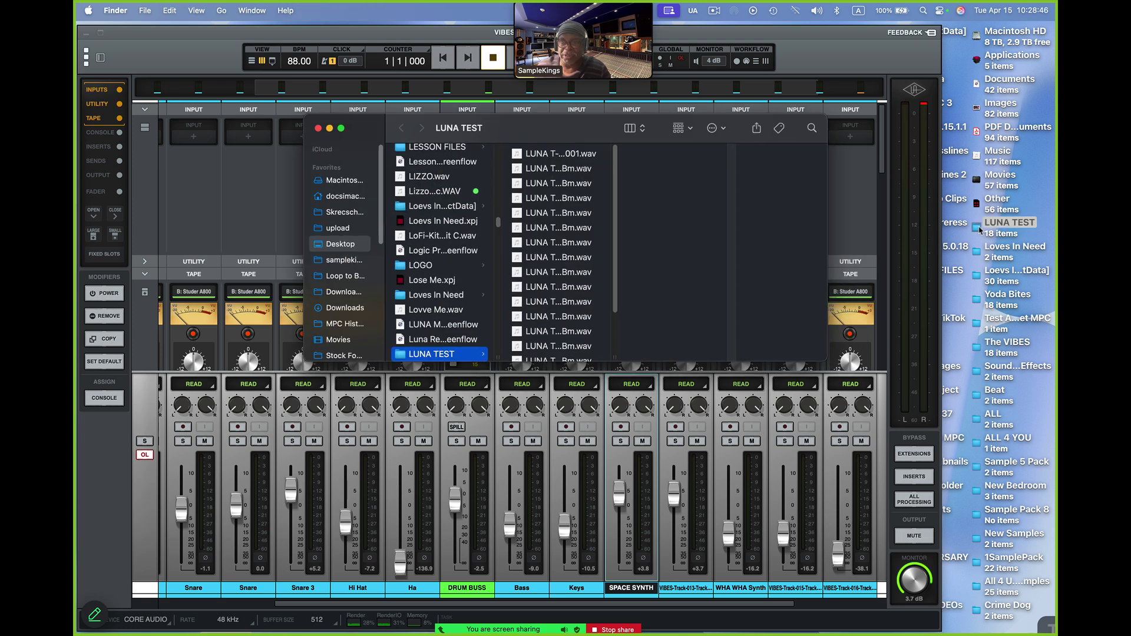
Resize and position the Finder window beside the mixer so full stem file names show.
{"action": "left_click_drag", "start_coordinate": [827, 360], "coordinate": [938, 448]}
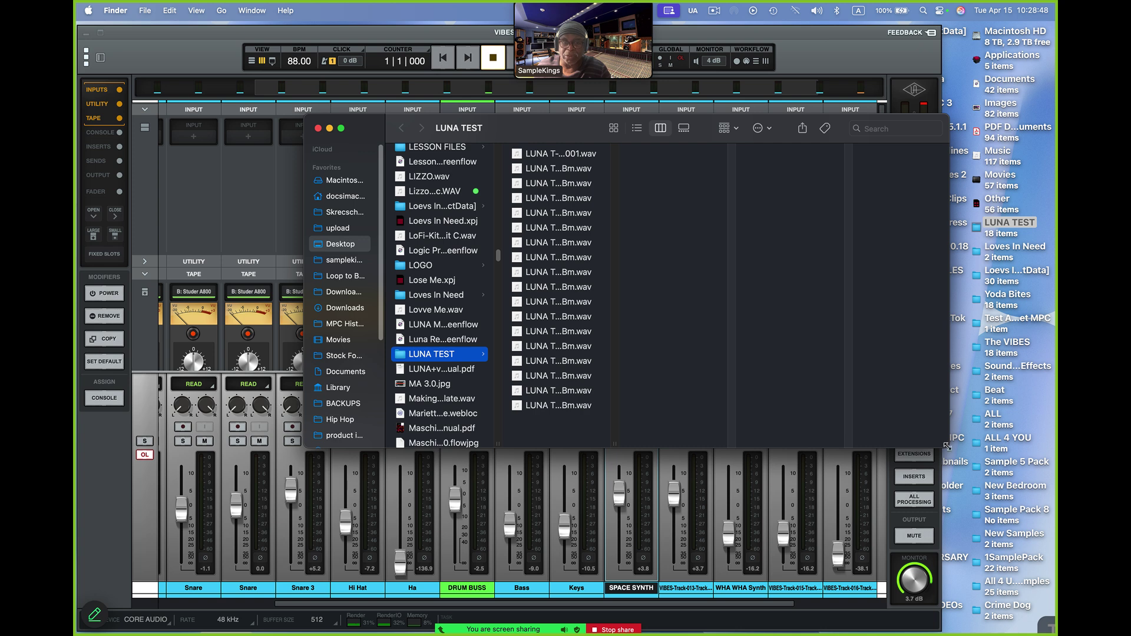
{"action": "left_click_drag", "start_coordinate": [621, 447], "coordinate": [941, 460]}
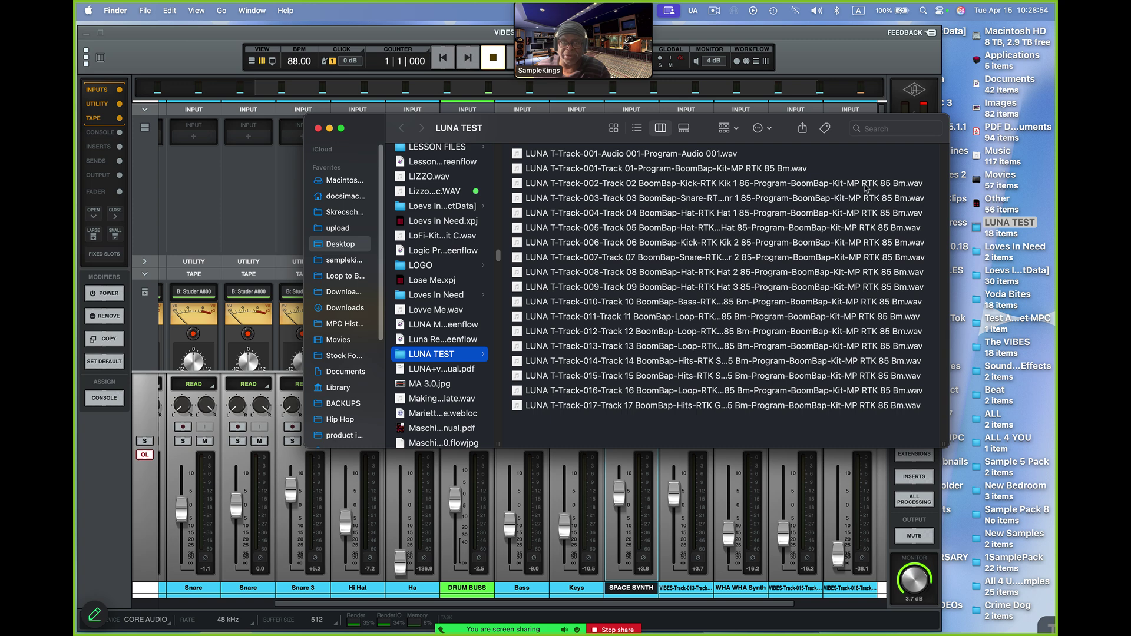
{"action": "left_click_drag", "start_coordinate": [494, 129], "coordinate": [344, 111]}
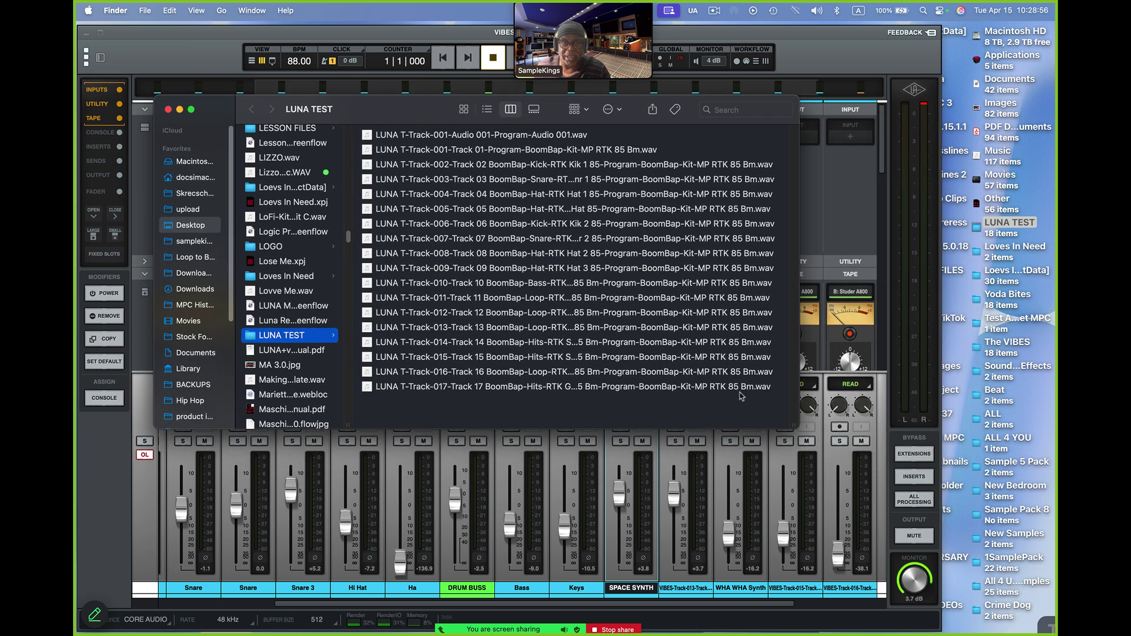
{"action": "left_click_drag", "start_coordinate": [796, 426], "coordinate": [838, 429]}
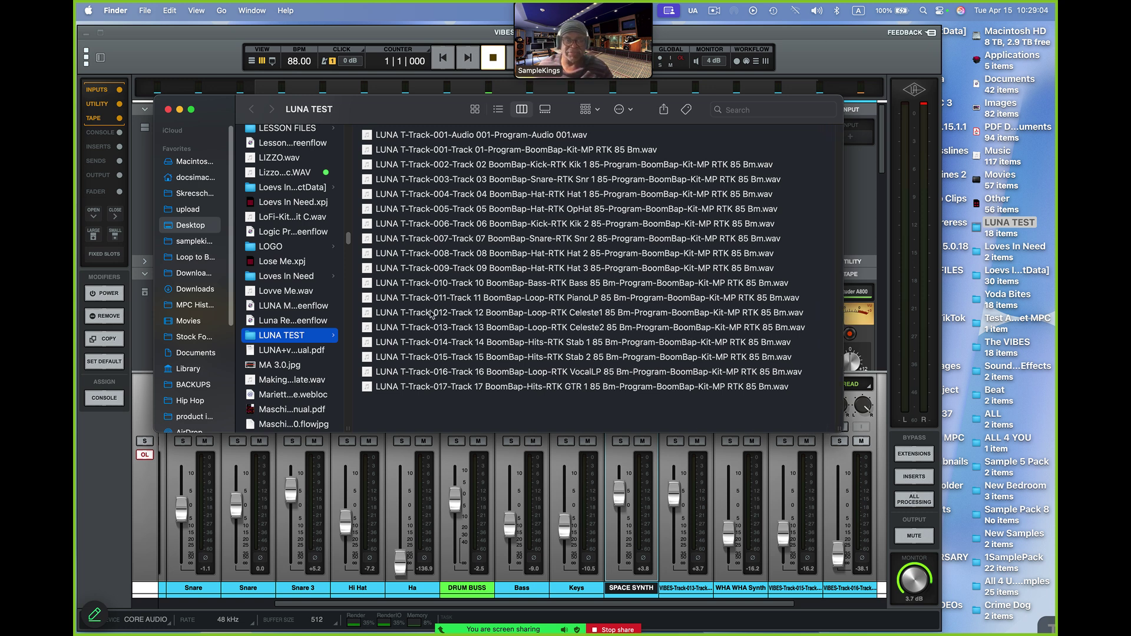
{"action": "left_click_drag", "start_coordinate": [400, 120], "coordinate": [553, 190]}
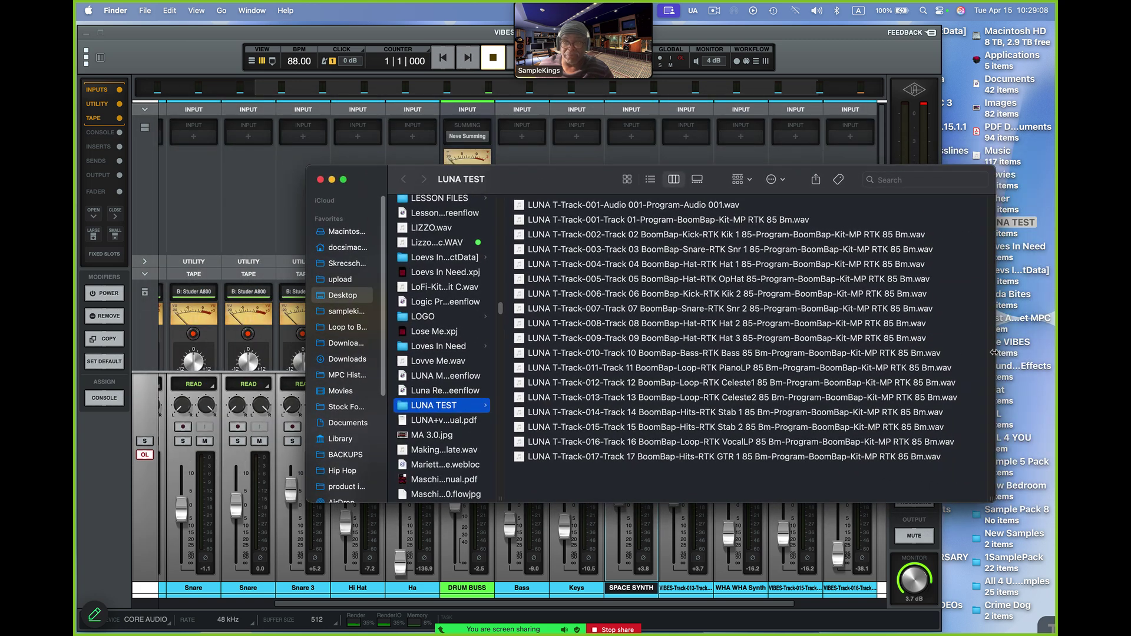
{"action": "left_click_drag", "start_coordinate": [994, 352], "coordinate": [882, 353]}
{"action": "left_click_drag", "start_coordinate": [520, 192], "coordinate": [824, 250]}
Bring the LUNA window forward and widen it on both sides.
{"action": "left_click_drag", "start_coordinate": [203, 28], "coordinate": [259, 30]}
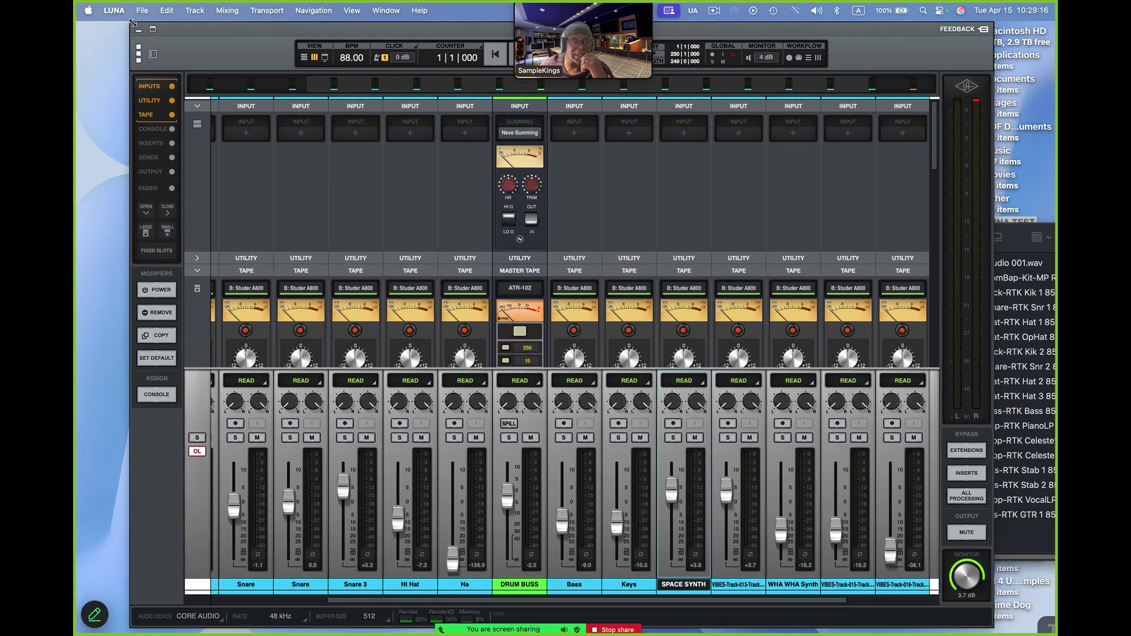
{"action": "left_click_drag", "start_coordinate": [133, 25], "coordinate": [92, 23]}
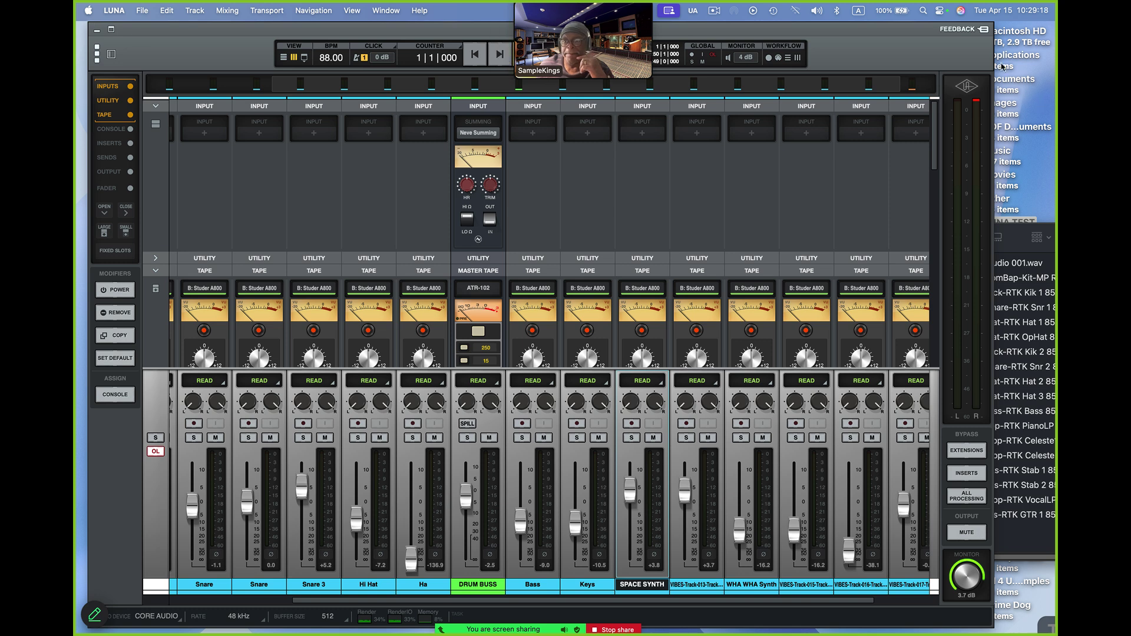
{"action": "left_click_drag", "start_coordinate": [992, 29], "coordinate": [1051, 31]}
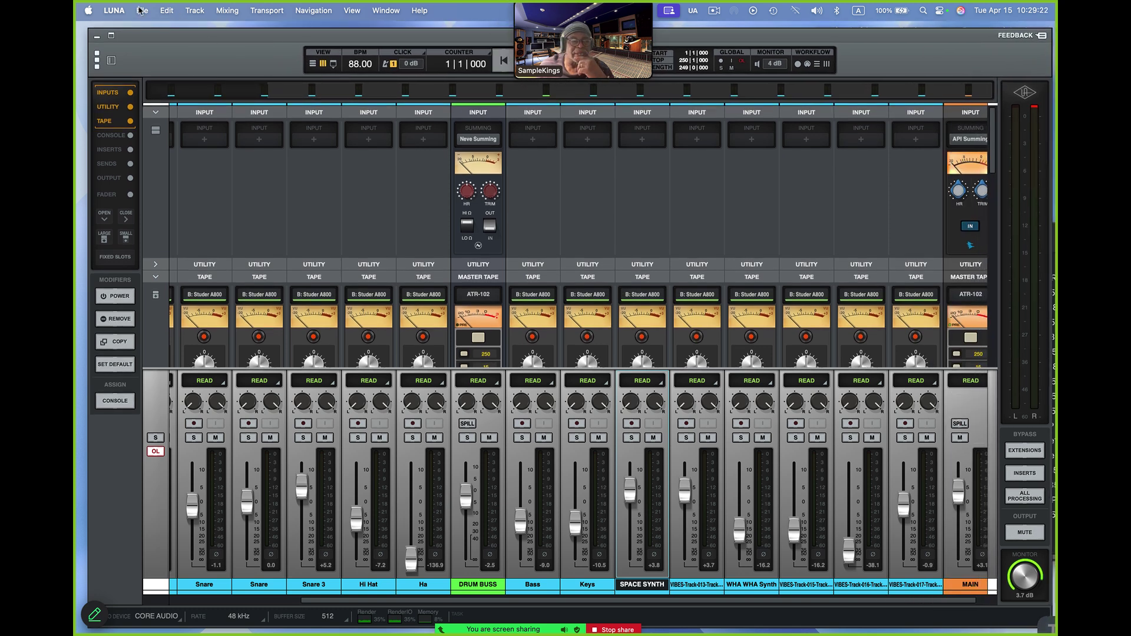
Quit LUNA, leaving the LUNA TEST folder window showing.
{"action": "left_click", "coordinate": [142, 10]}
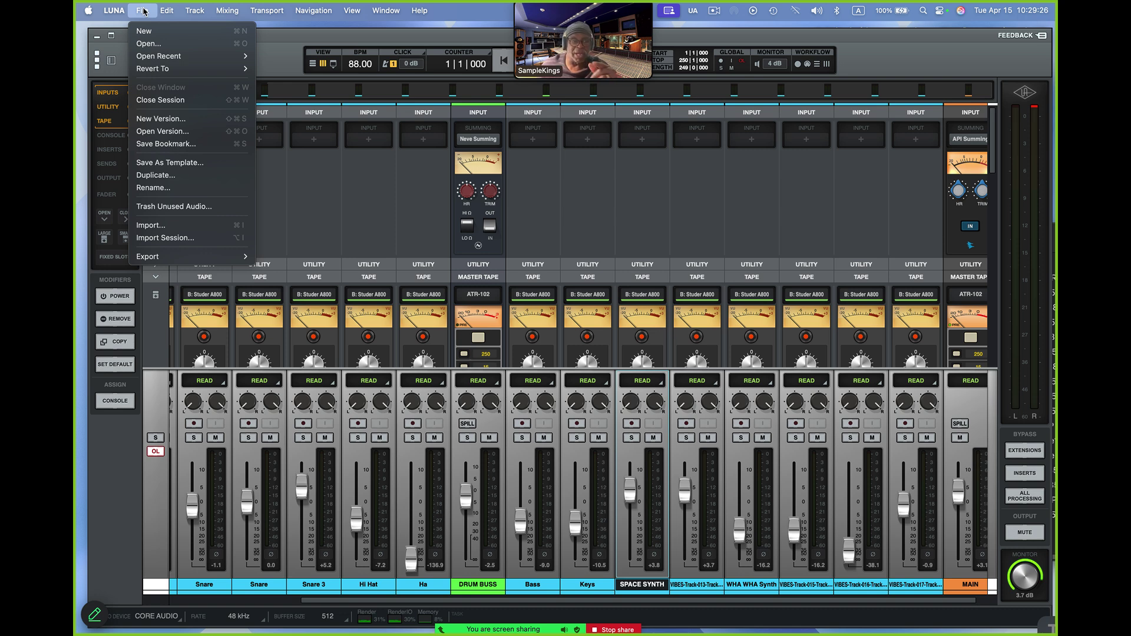
{"action": "mouse_move", "coordinate": [113, 11]}
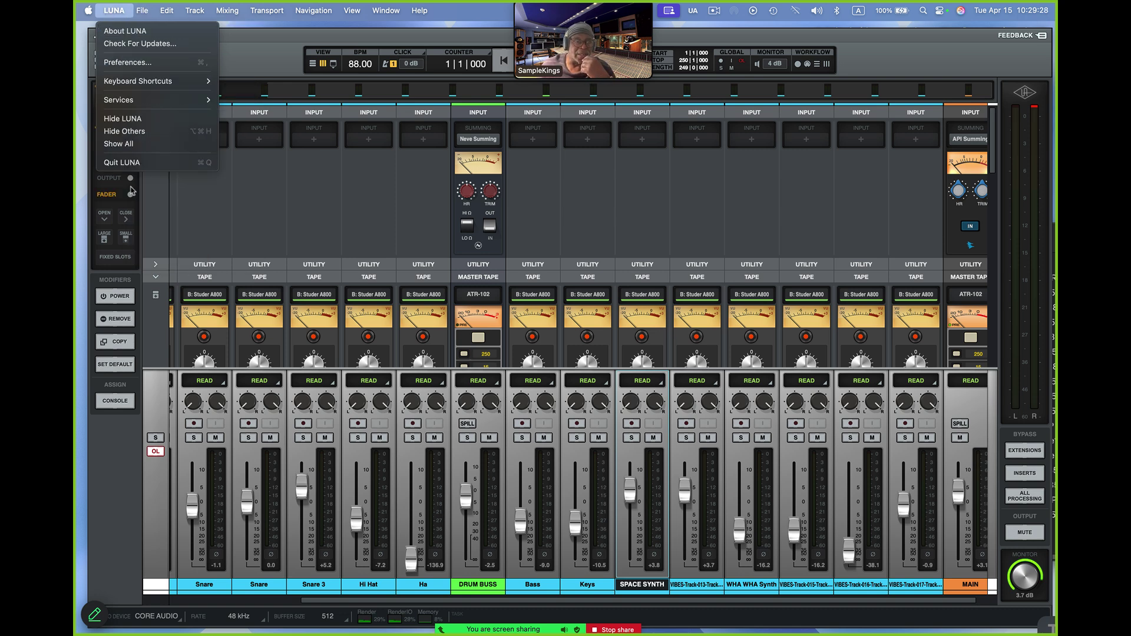
{"action": "left_click", "coordinate": [134, 164]}
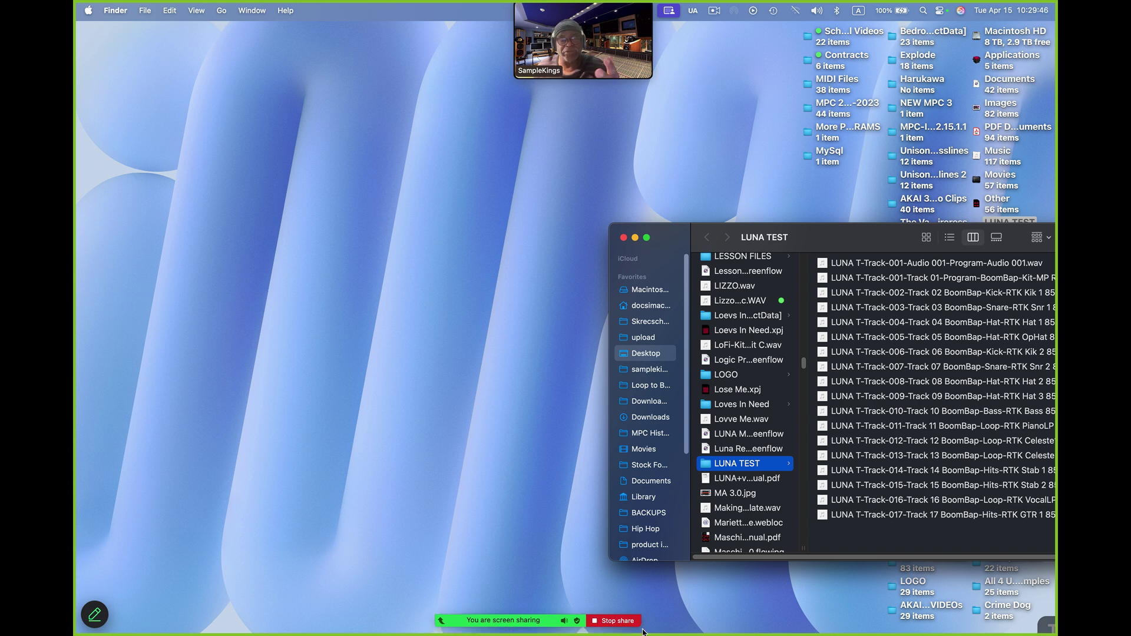
Relaunch LUNA from the Dock to reach its start screen.
{"action": "mouse_move", "coordinate": [613, 627]}
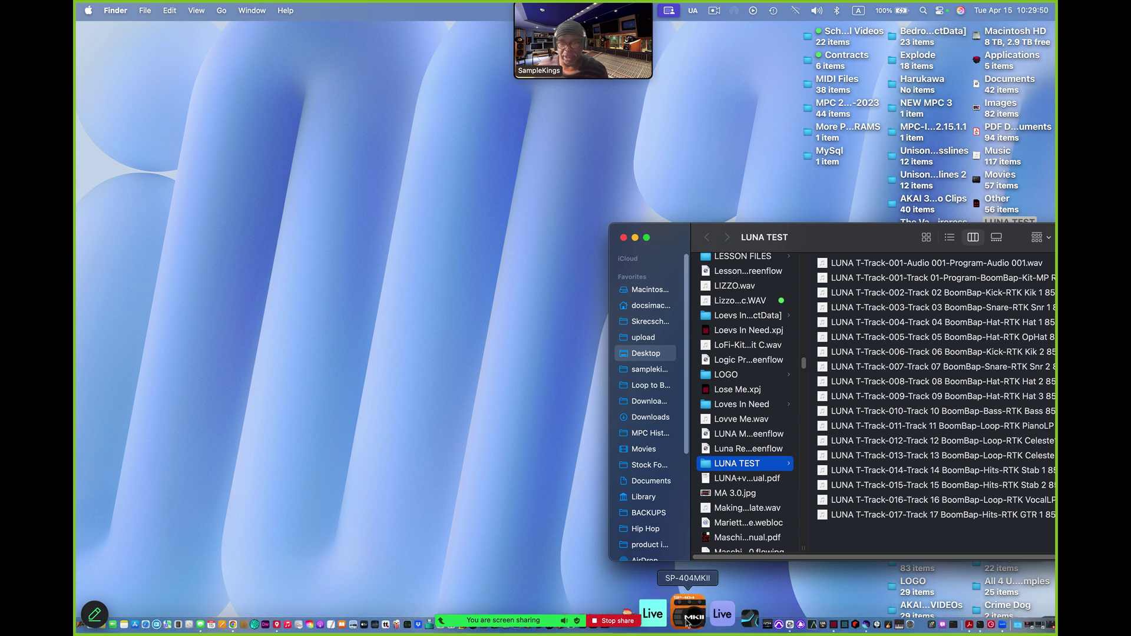
{"action": "left_click", "coordinate": [758, 620]}
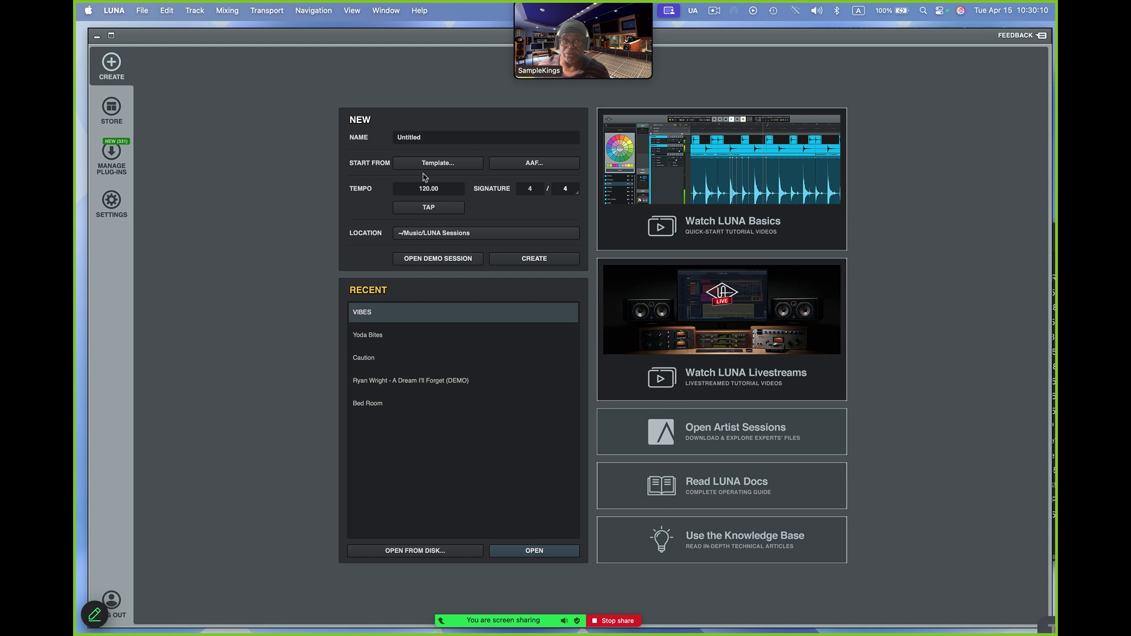
Name the new session 'LUNA TEST'.
{"action": "left_click", "coordinate": [438, 138]}
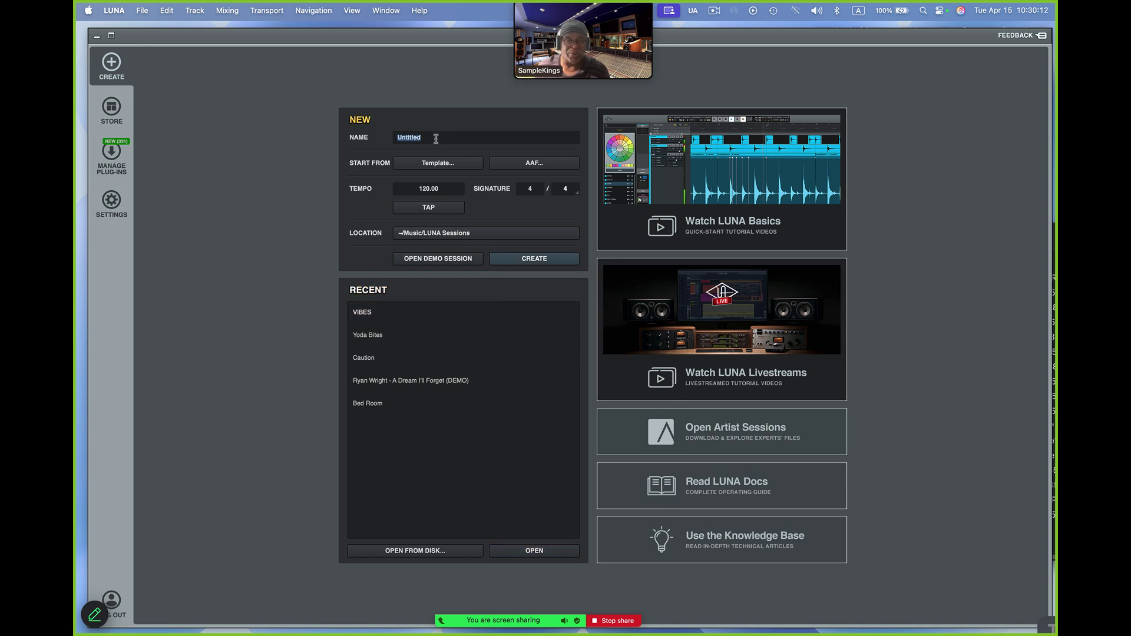
{"action": "type", "text": "LUN"}
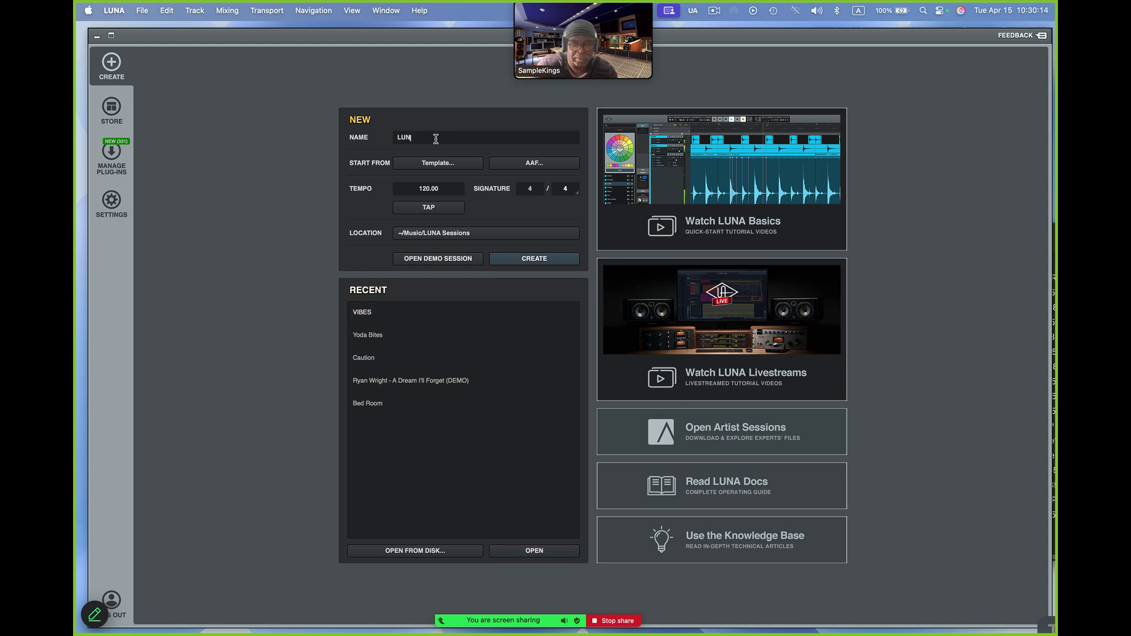
{"action": "type", "text": "A TEDST"}
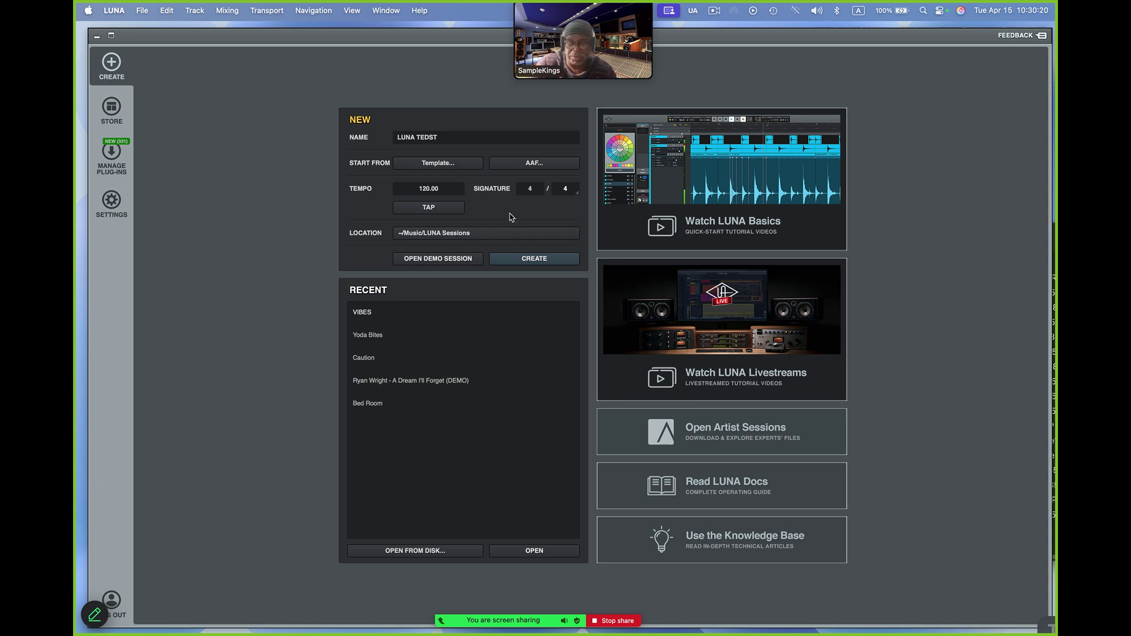
{"action": "key", "text": "Left"}
{"action": "key", "text": "Left"}
{"action": "key", "text": "BackSpace"}
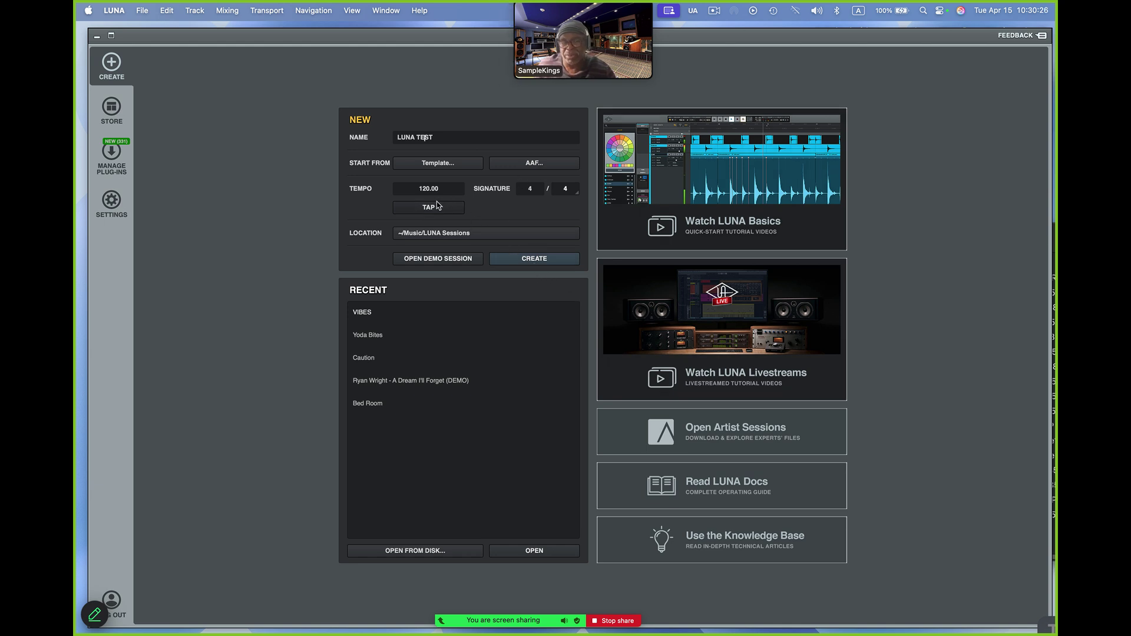
Check the MPC tempo, then set the session tempo to 85 BPM and create it.
{"action": "key", "text": "super+Tab"}
{"action": "key", "text": "super+Tab"}
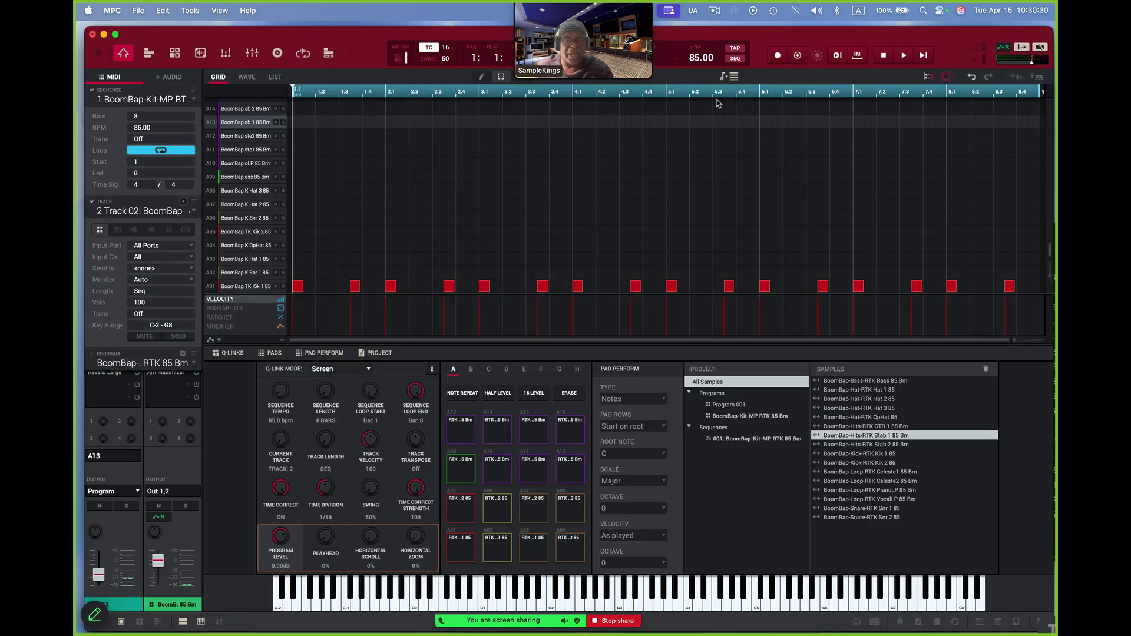
{"action": "key", "text": "super+Tab"}
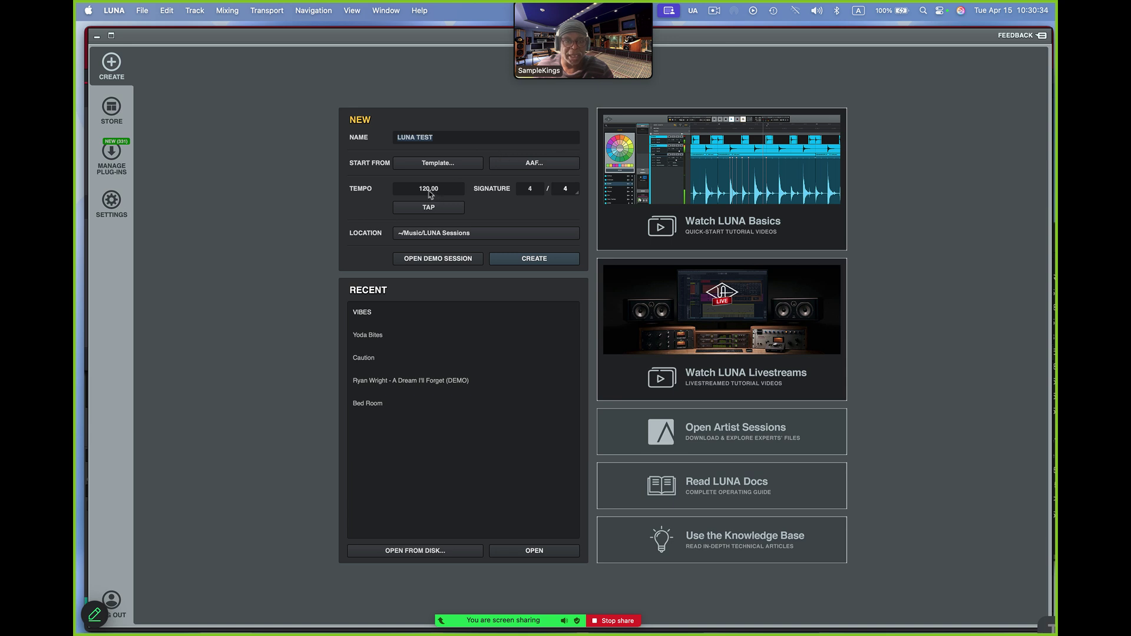
{"action": "left_click", "coordinate": [428, 190]}
{"action": "type", "text": "9"}
{"action": "type", "text": "5"}
{"action": "key", "text": "Return"}
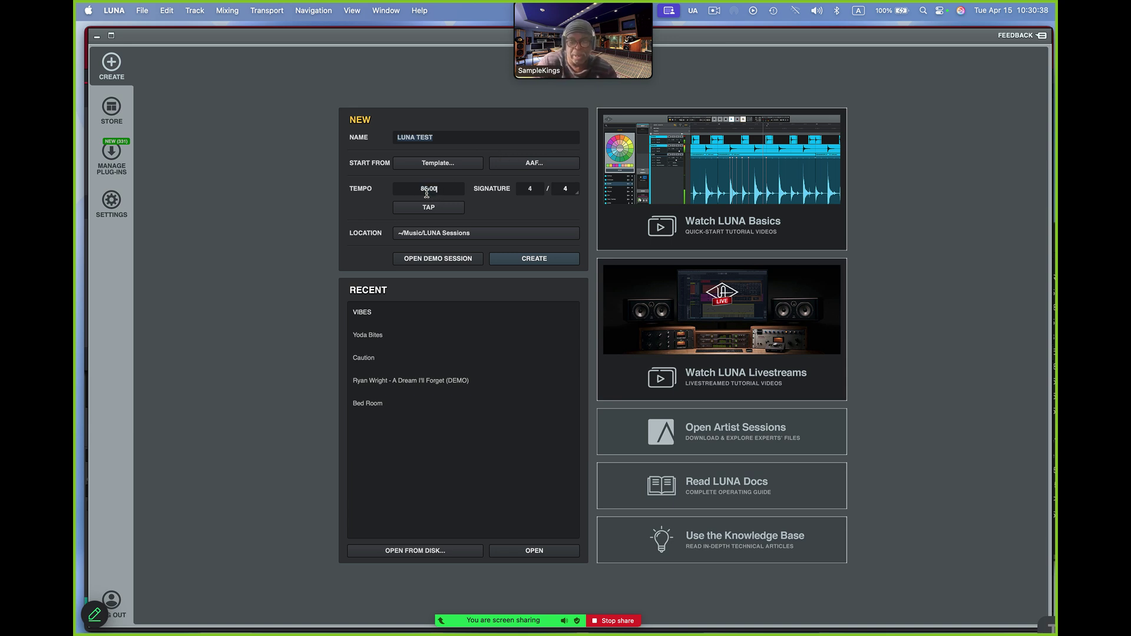
{"action": "key", "text": "Return"}
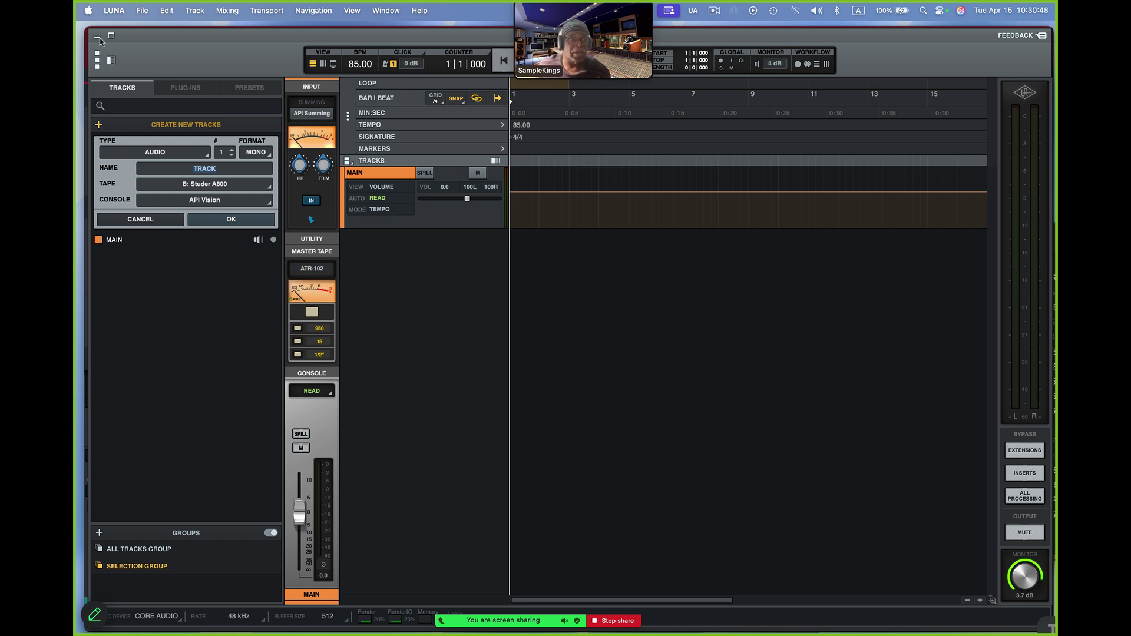
Look through the Plug-ins and Presets lists, then narrow LUNA's window to expose the MPC software.
{"action": "left_click_drag", "start_coordinate": [89, 33], "coordinate": [86, 34]}
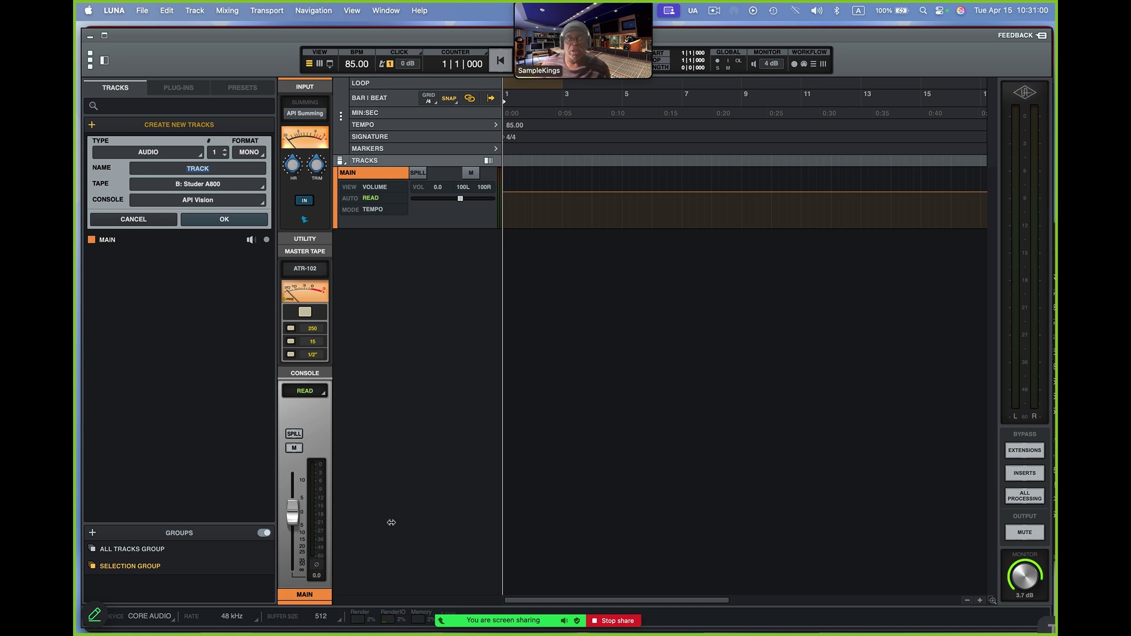
{"action": "left_click", "coordinate": [184, 88]}
{"action": "left_click", "coordinate": [223, 91]}
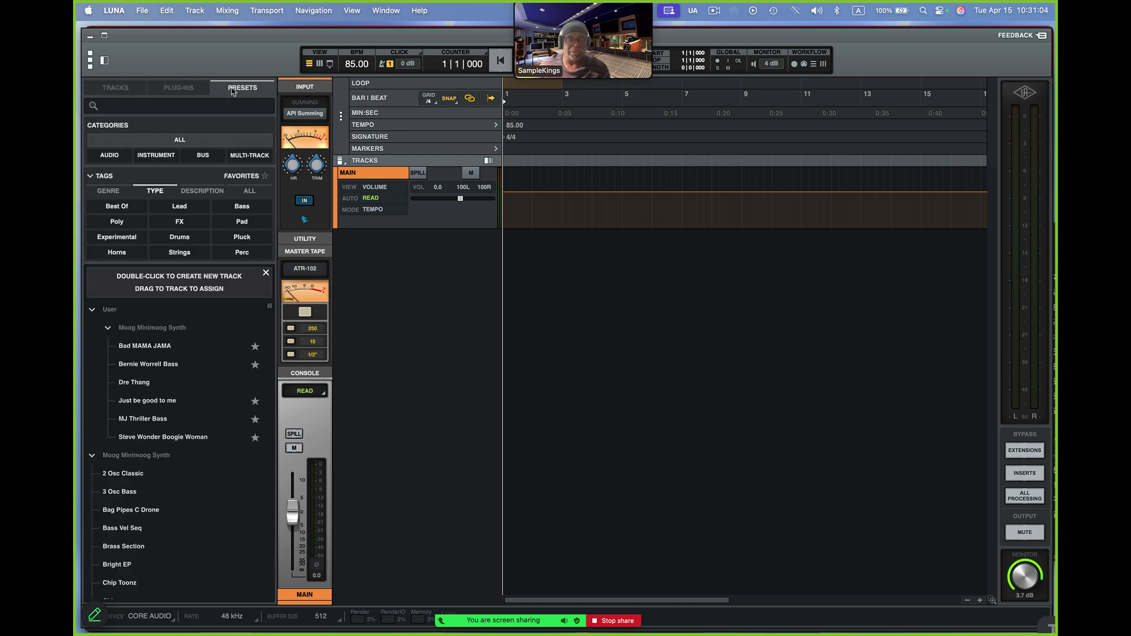
{"action": "left_click", "coordinate": [124, 89]}
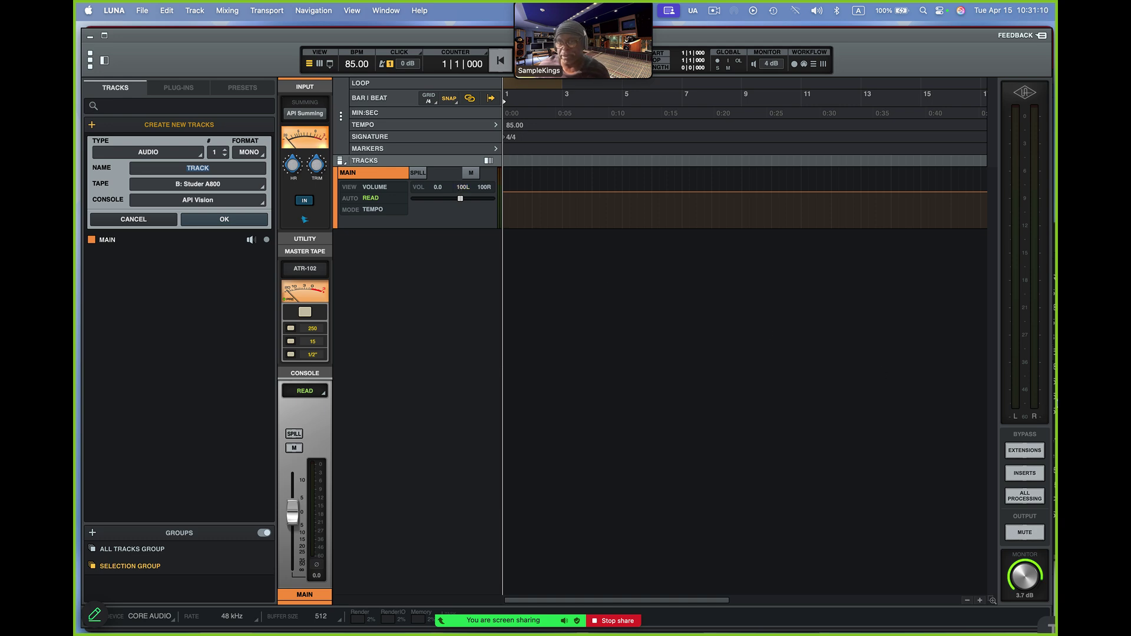
{"action": "left_click_drag", "start_coordinate": [1052, 400], "coordinate": [913, 400]}
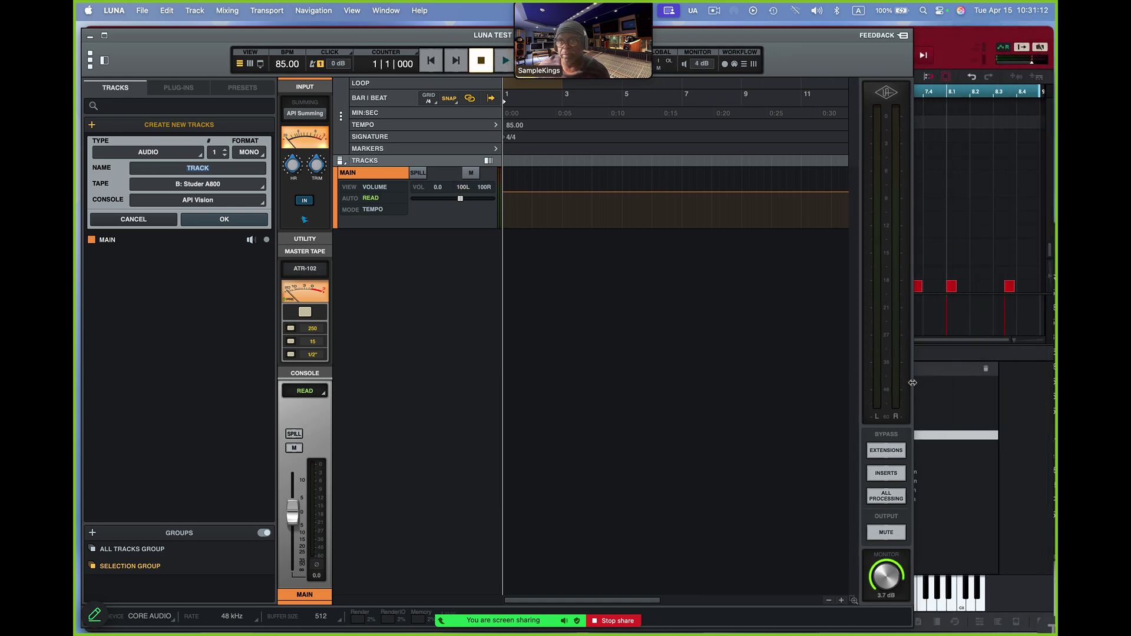
Bring the LUNA TEST folder forward and select all 17 exported stem files.
{"action": "left_click", "coordinate": [962, 41]}
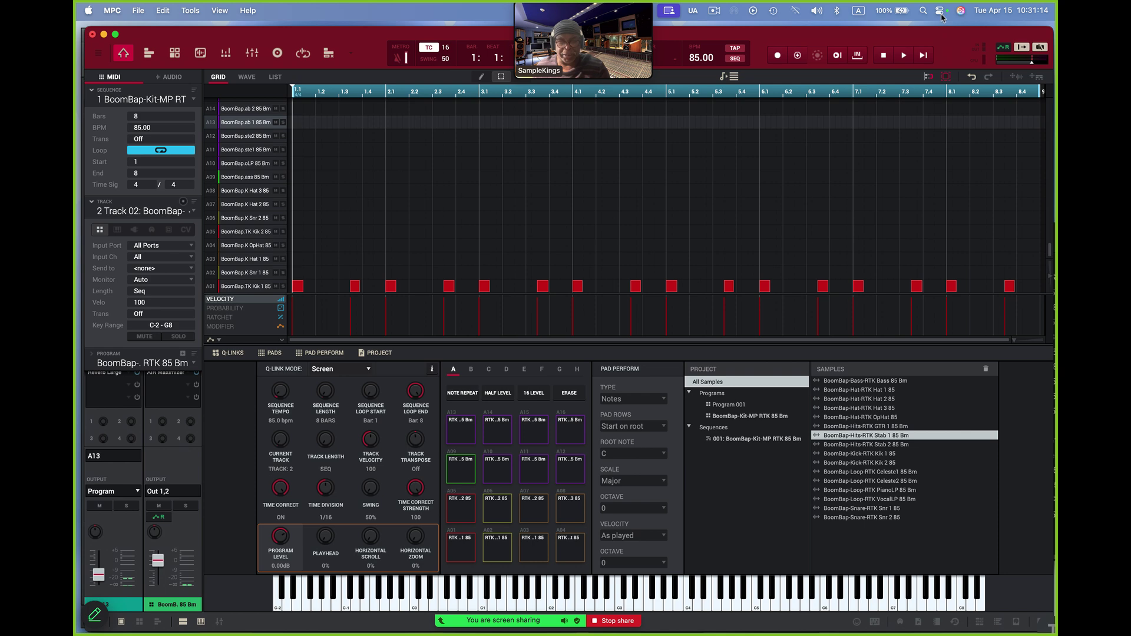
{"action": "key", "text": "super+Tab"}
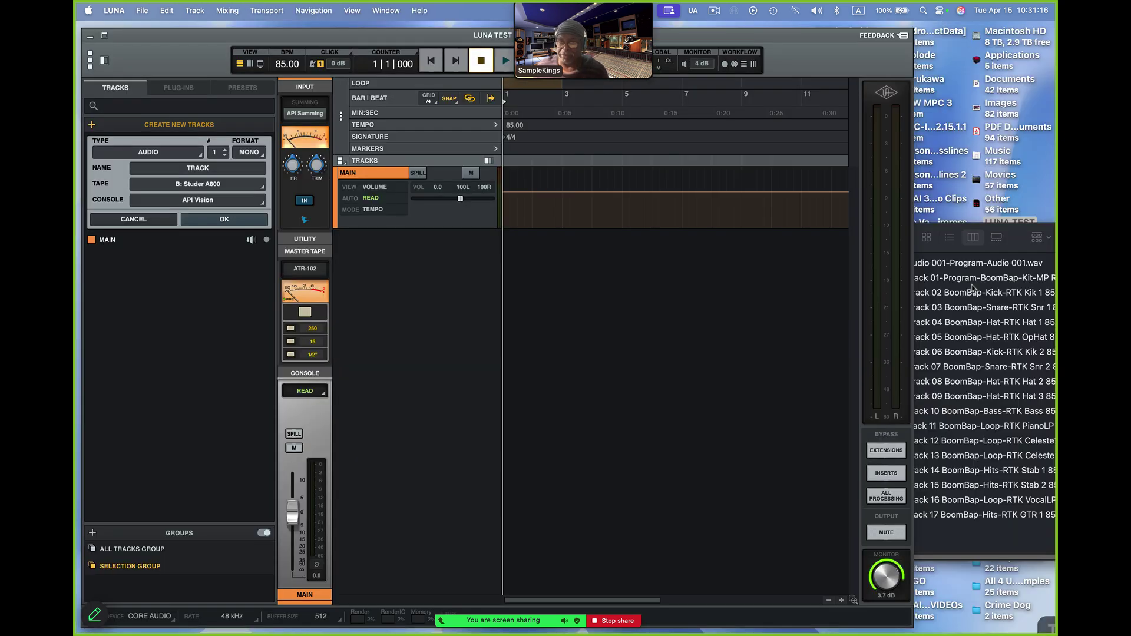
{"action": "left_click", "coordinate": [1017, 232]}
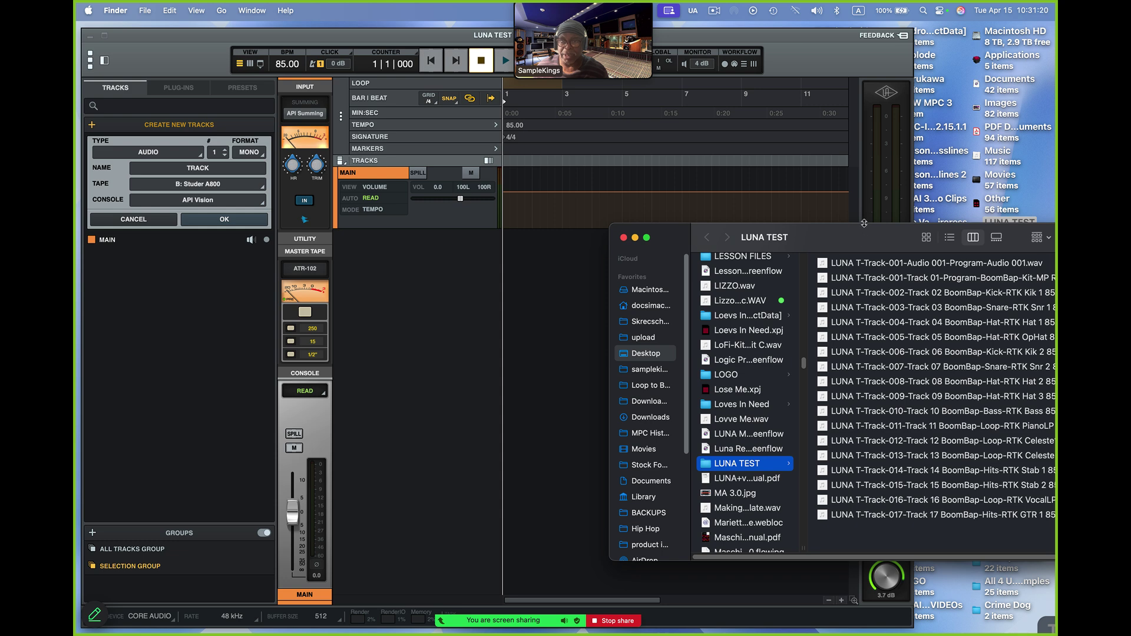
{"action": "left_click_drag", "start_coordinate": [864, 223], "coordinate": [864, 192]}
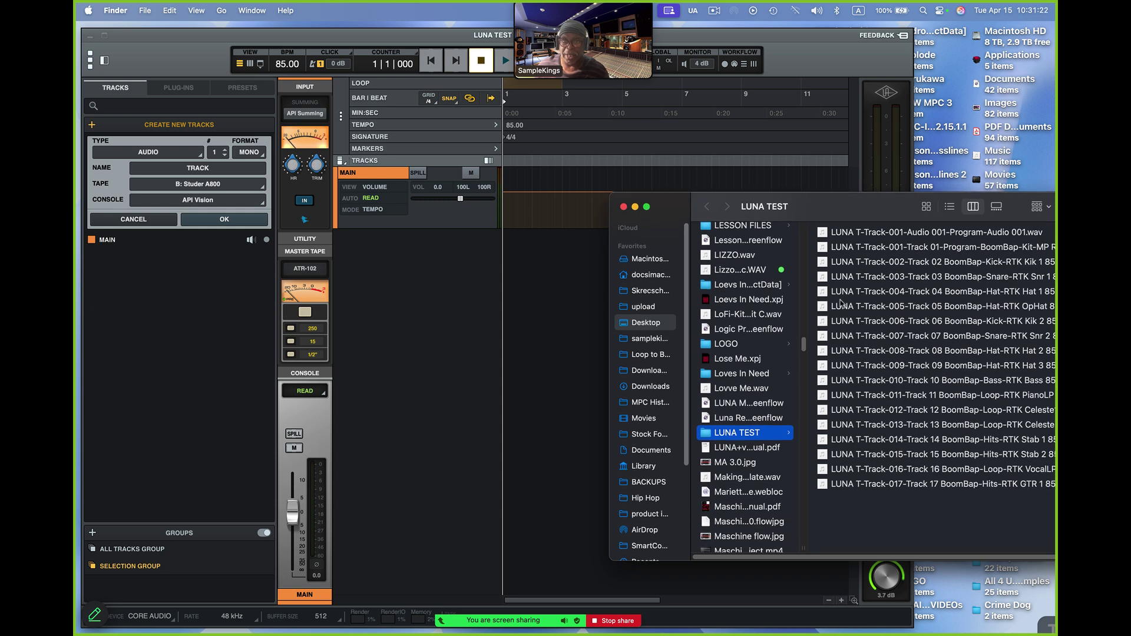
{"action": "left_click", "coordinate": [827, 233]}
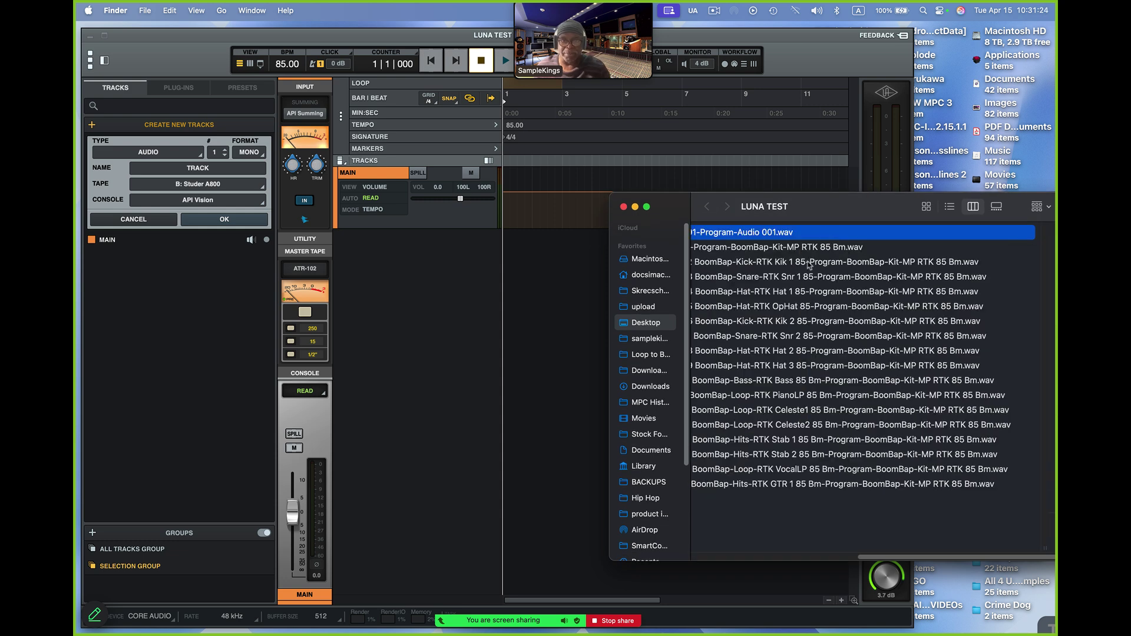
{"action": "scroll", "coordinate": [804, 289], "scroll_direction": "left", "scroll_amount": 5}
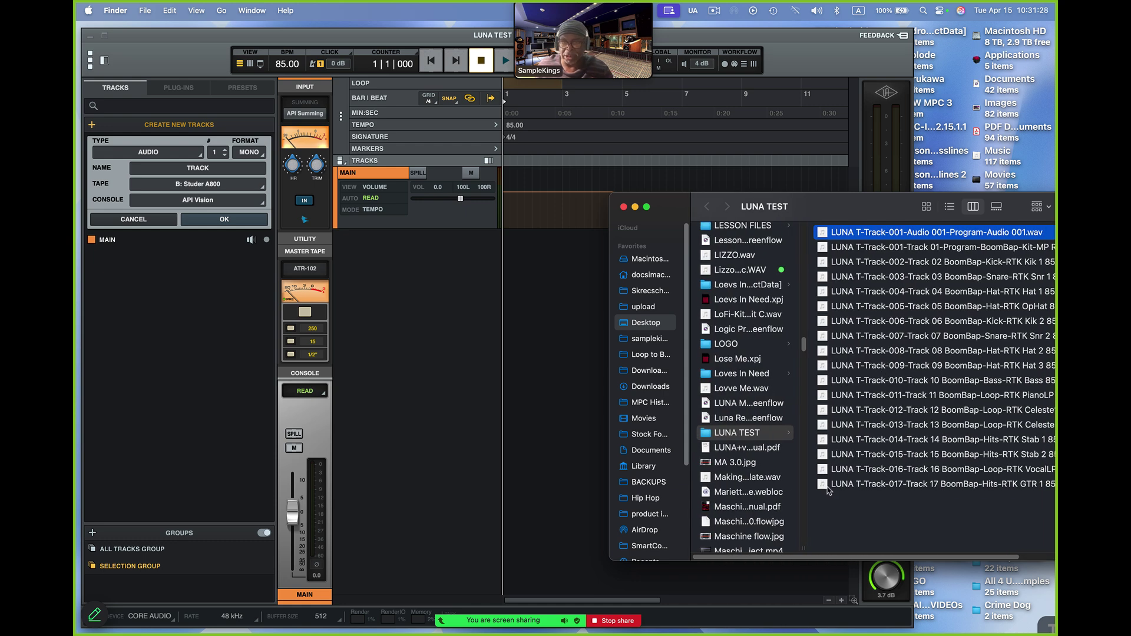
{"action": "left_click", "coordinate": [826, 488], "text": "shift"}
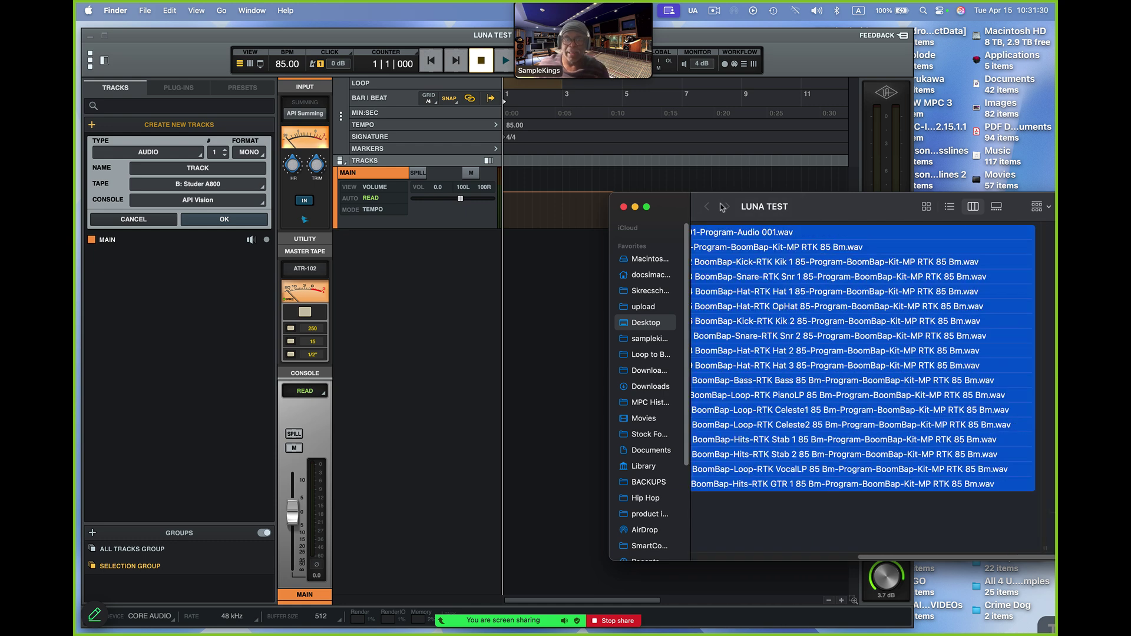
Drop the 17 selected stems onto the LUNA timeline as new audio tracks.
{"action": "left_click_drag", "start_coordinate": [671, 206], "coordinate": [902, 242]}
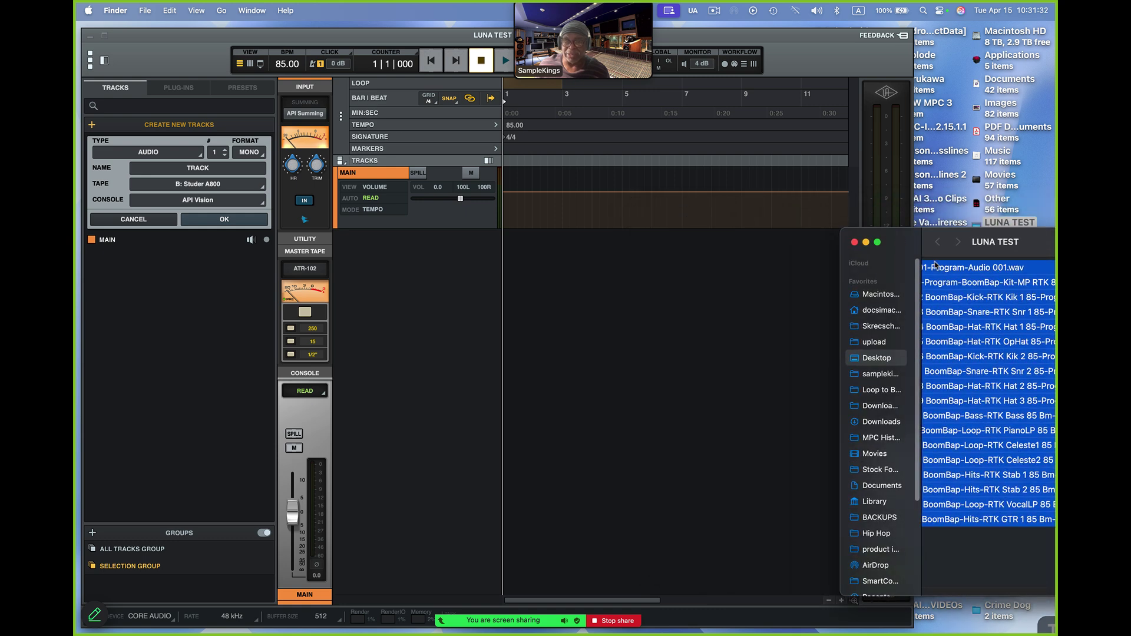
{"action": "scroll", "coordinate": [941, 286], "scroll_direction": "left", "scroll_amount": 5}
{"action": "scroll", "coordinate": [941, 286], "scroll_direction": "right", "scroll_amount": 3}
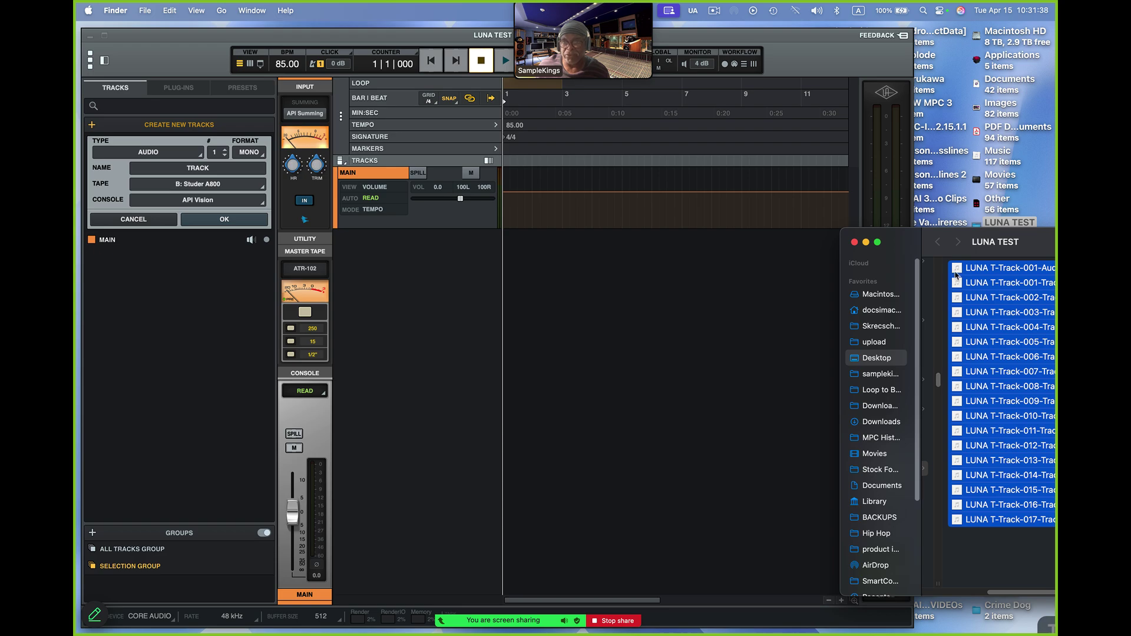
{"action": "left_click_drag", "start_coordinate": [956, 274], "coordinate": [507, 288]}
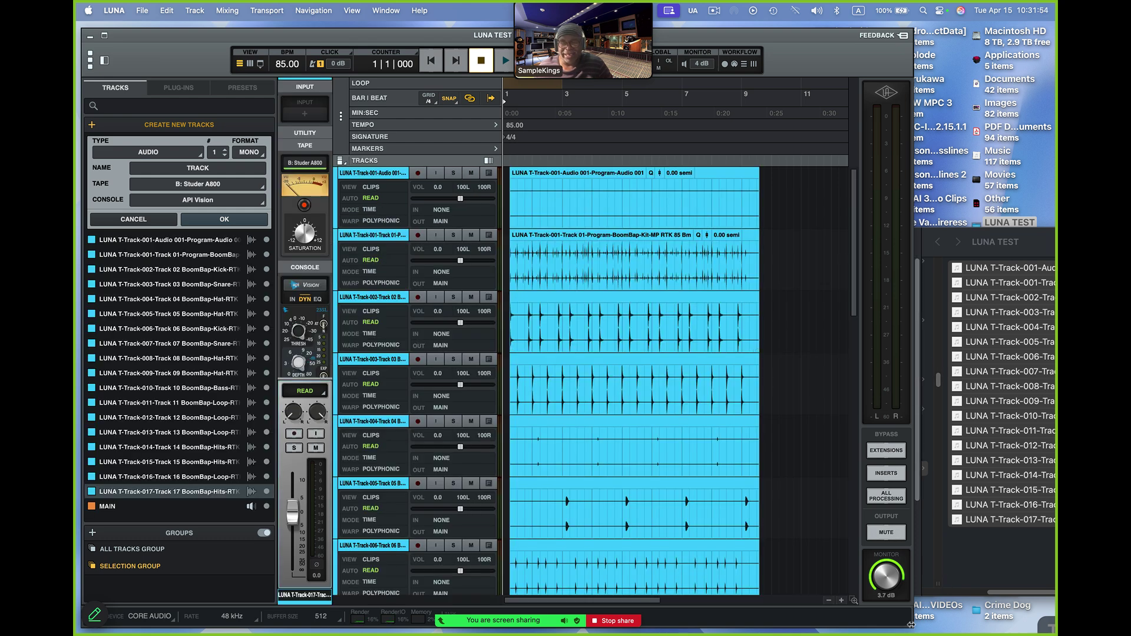
Widen the LUNA window and play the imported stems from bar 1 at 85 BPM, then stop.
{"action": "left_click_drag", "start_coordinate": [910, 625], "coordinate": [1007, 626]}
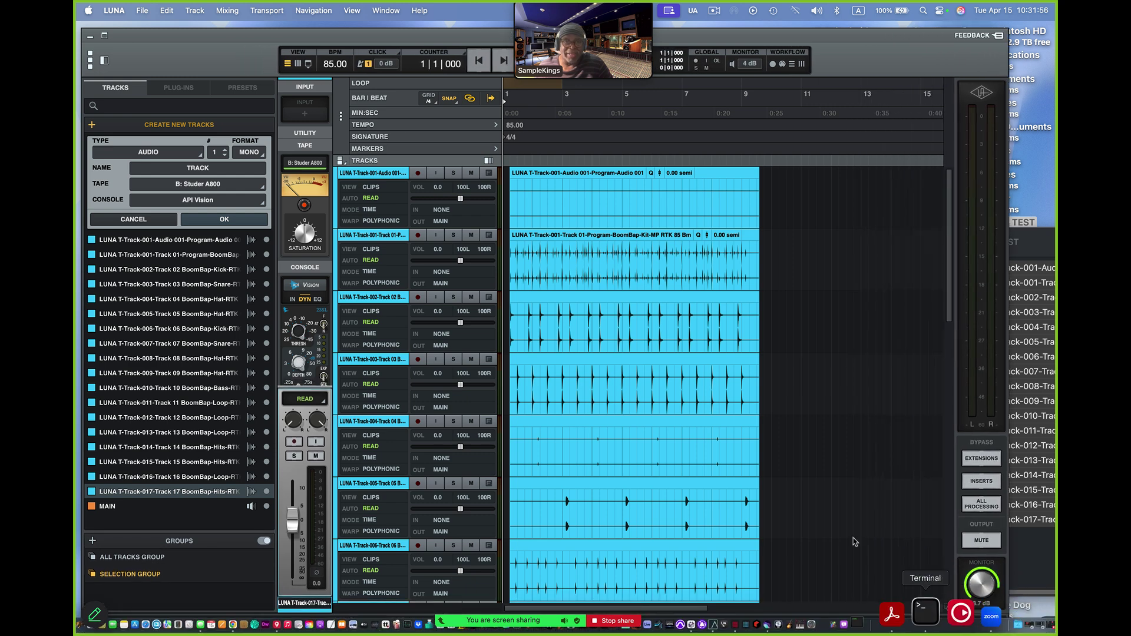
{"action": "key", "text": "space"}
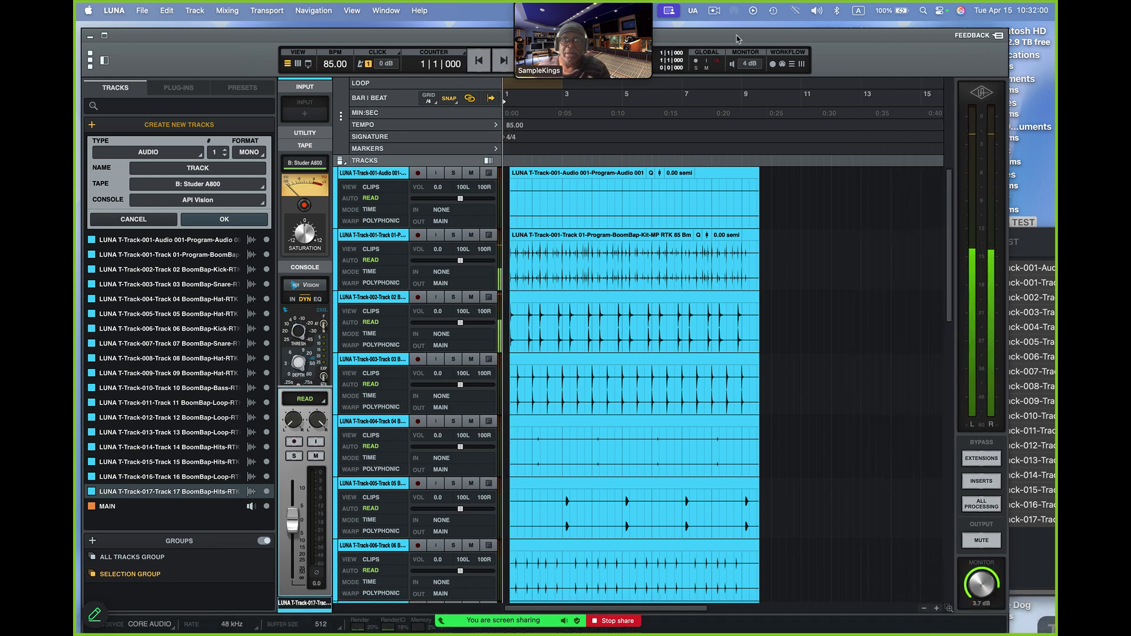
{"action": "key", "text": "space"}
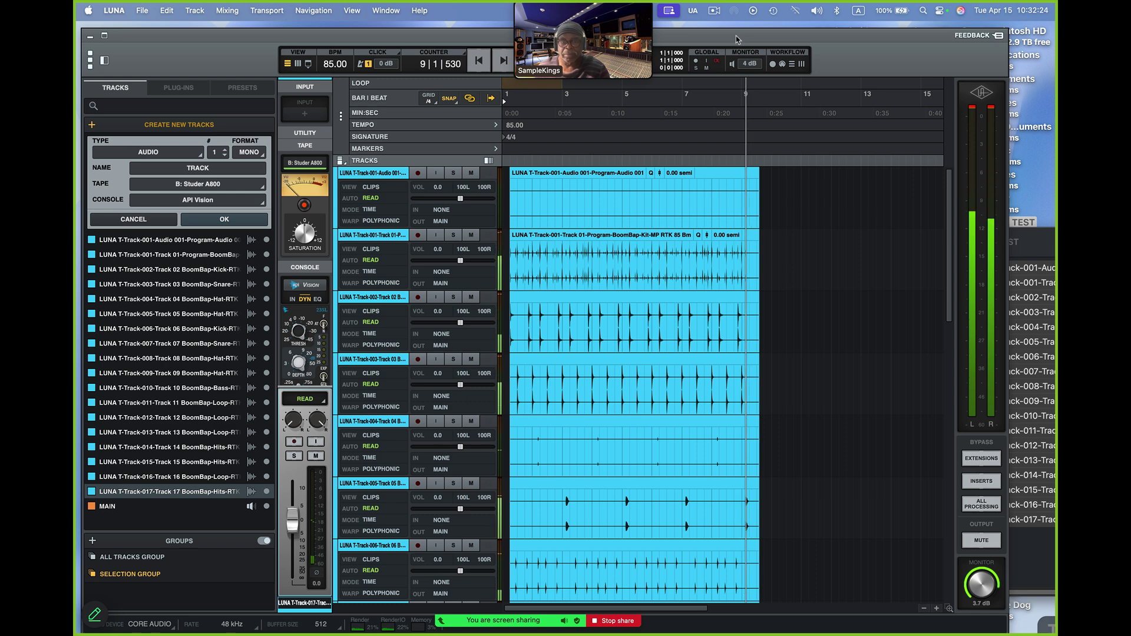
{"action": "key", "text": "space"}
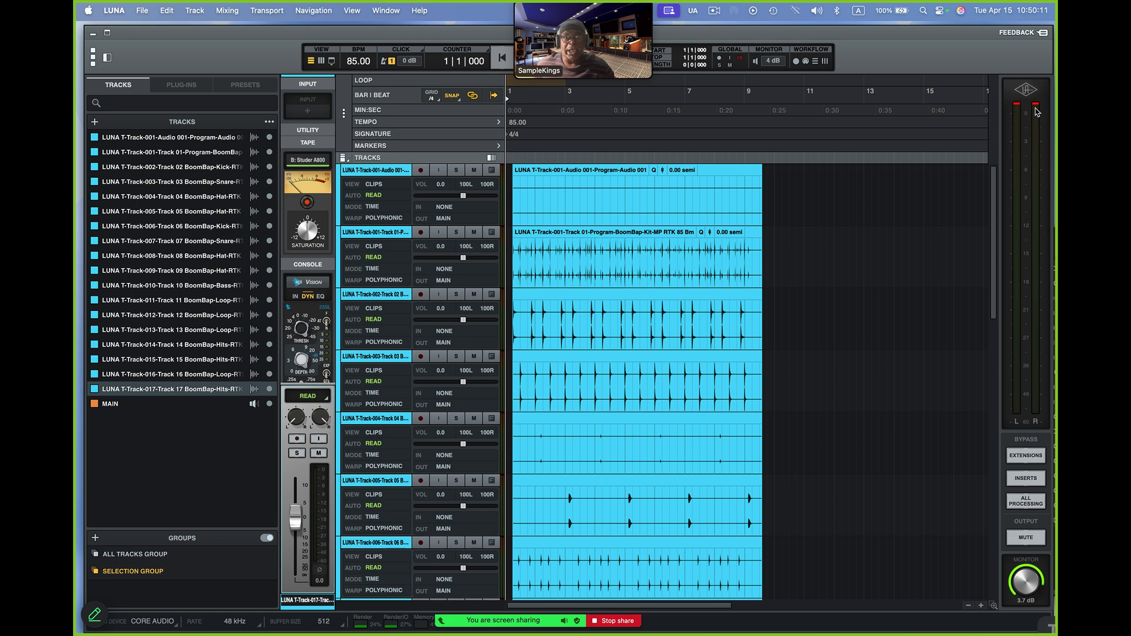
Play and stop the original BoomBap sequence in MPC Software, then return to LUNA.
{"action": "key", "text": "super+Tab"}
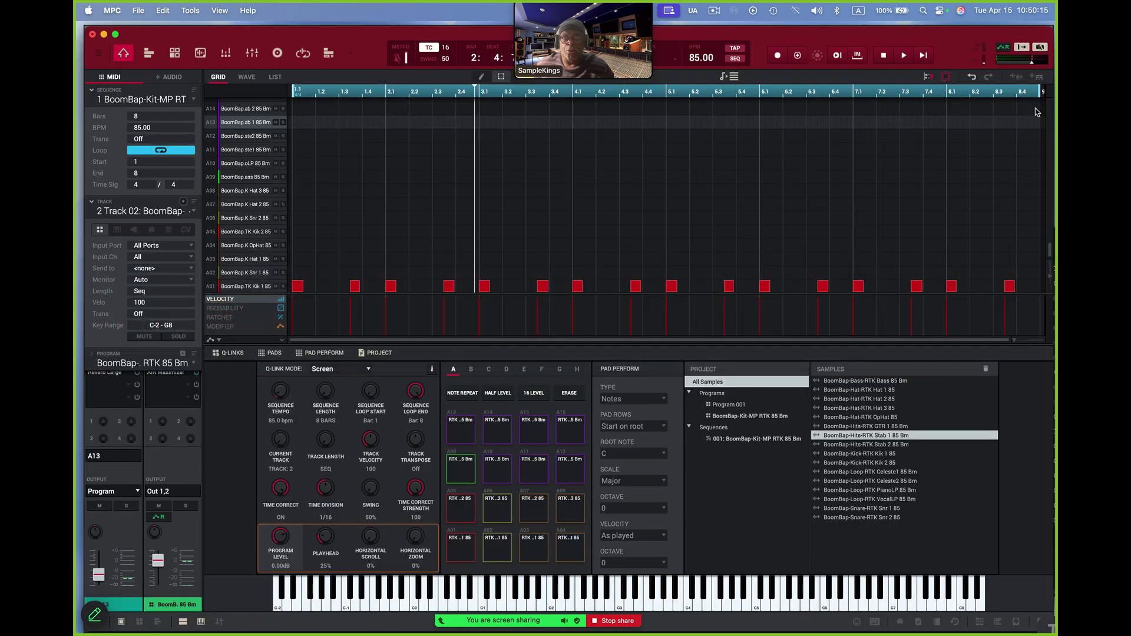
{"action": "key", "text": "space"}
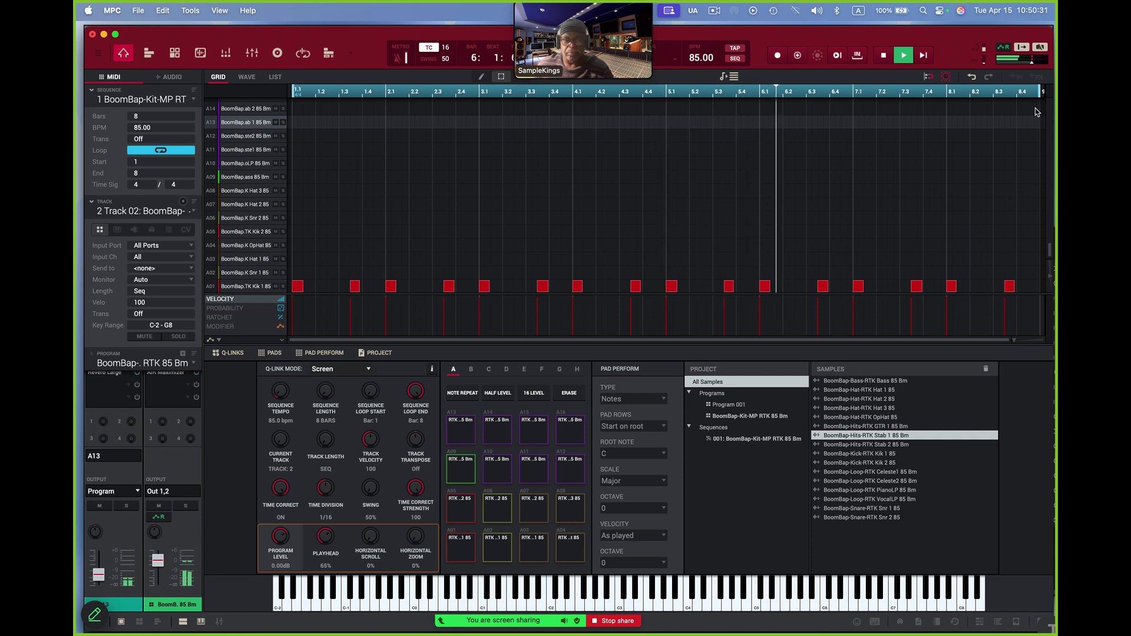
{"action": "key", "text": "space"}
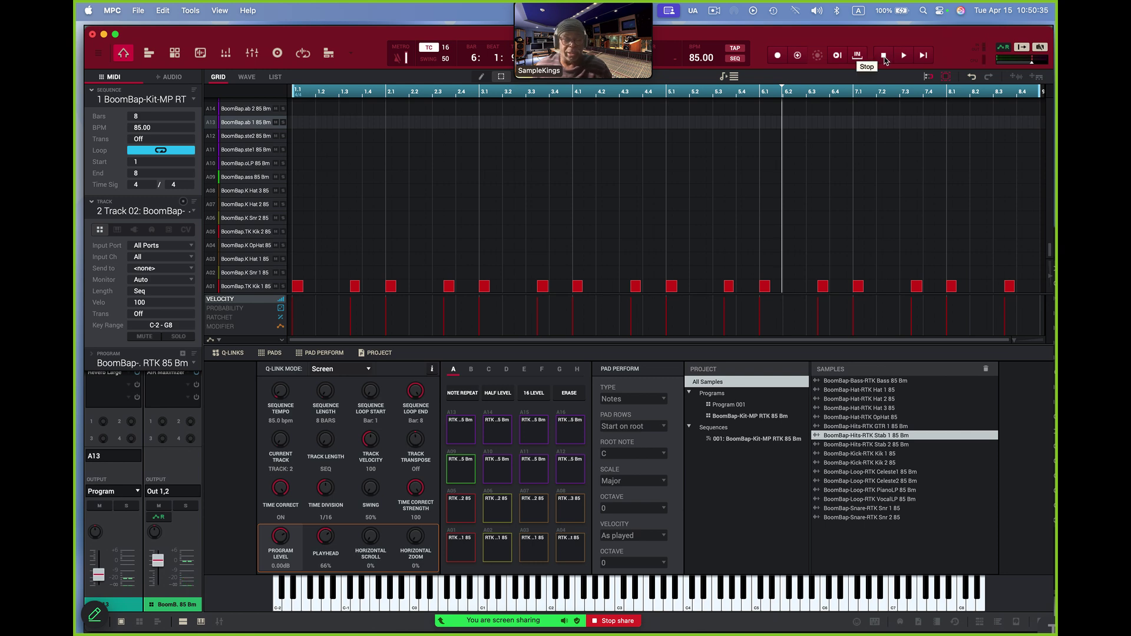
{"action": "key", "text": "super+Tab"}
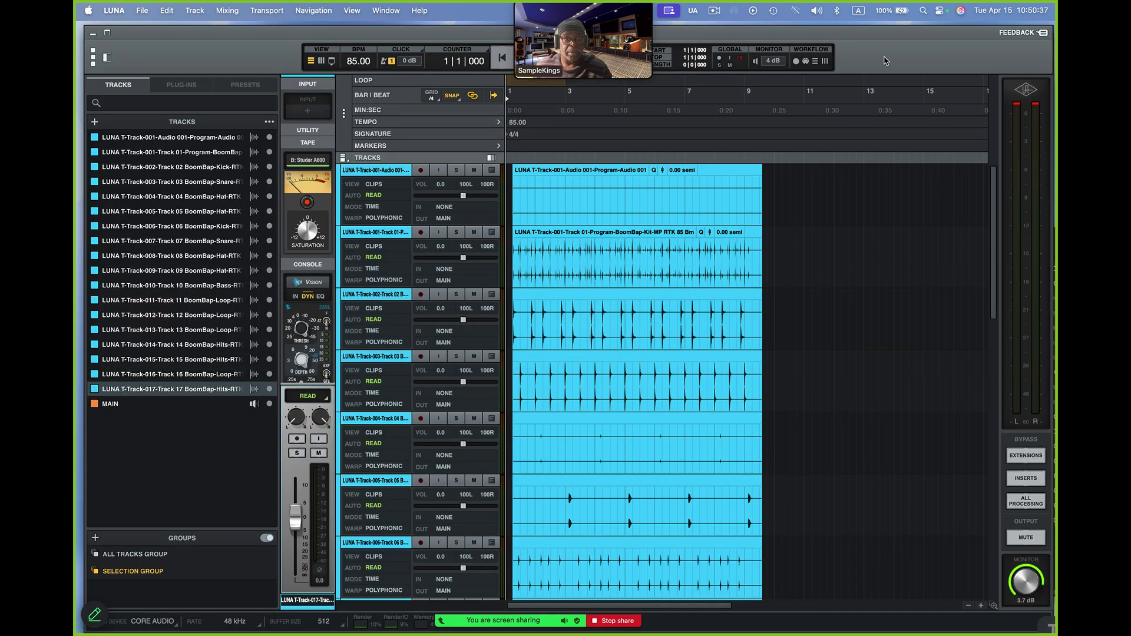
Replay the imported stems in LUNA through bar 9, then stop back at bar 1.
{"action": "key", "text": "space"}
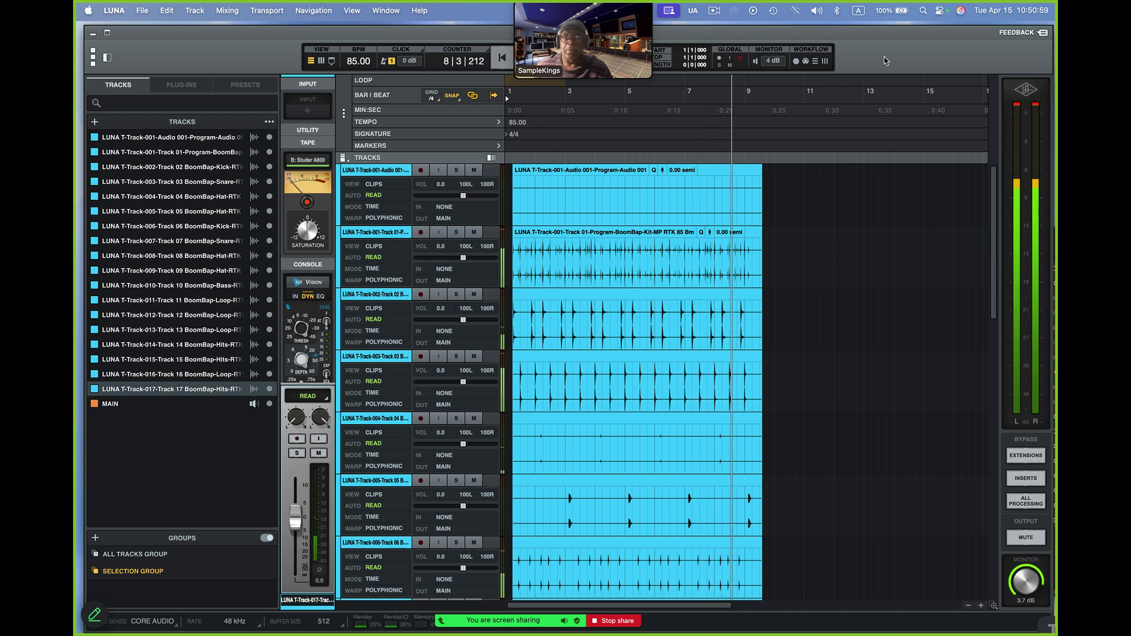
{"action": "key", "text": "space"}
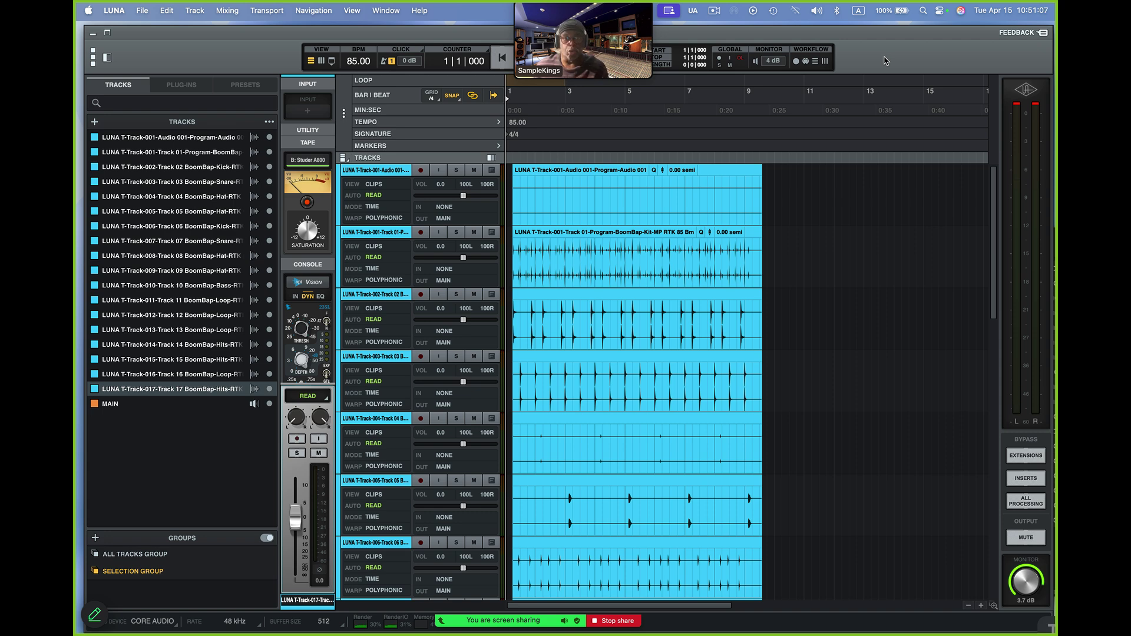
Switch to Chrome and scroll through the uaudio.com LUNA product page showing the free download.
{"action": "key", "text": "super+Tab"}
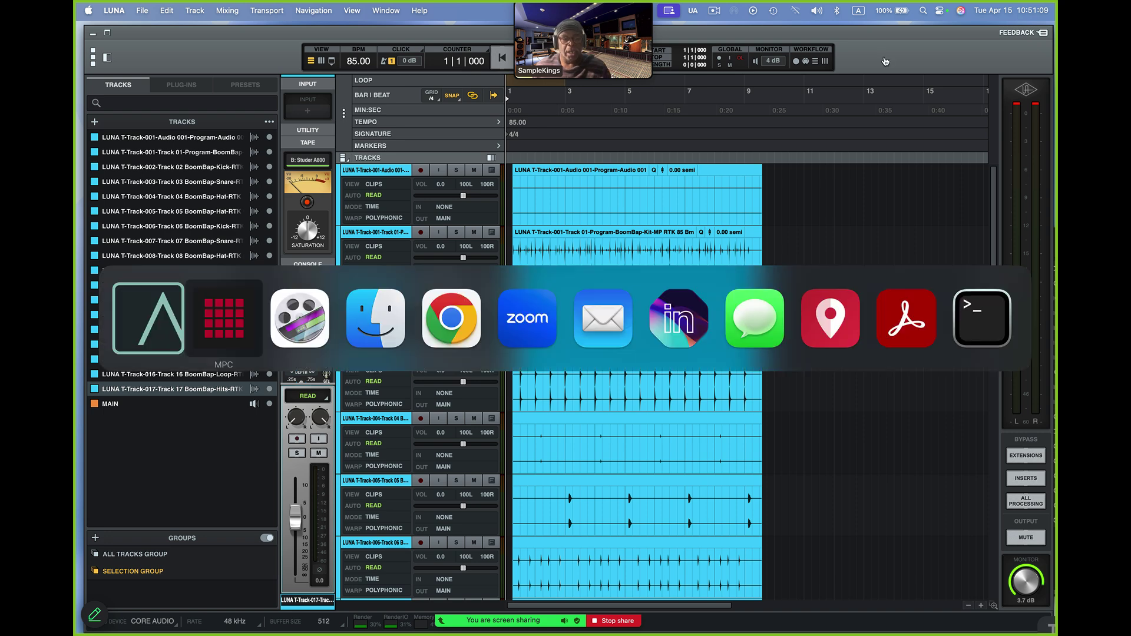
{"action": "key", "text": "super+Tab"}
{"action": "key", "text": "super+Tab"}
{"action": "key", "text": "super+Tab"}
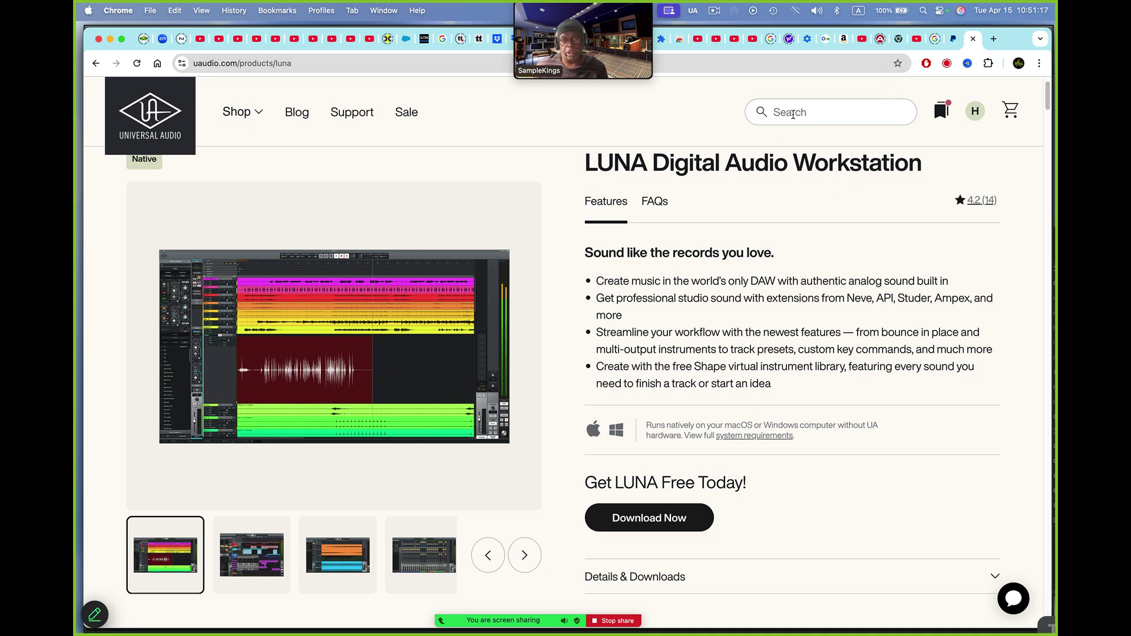
{"action": "scroll", "coordinate": [780, 305], "scroll_direction": "down", "scroll_amount": 2}
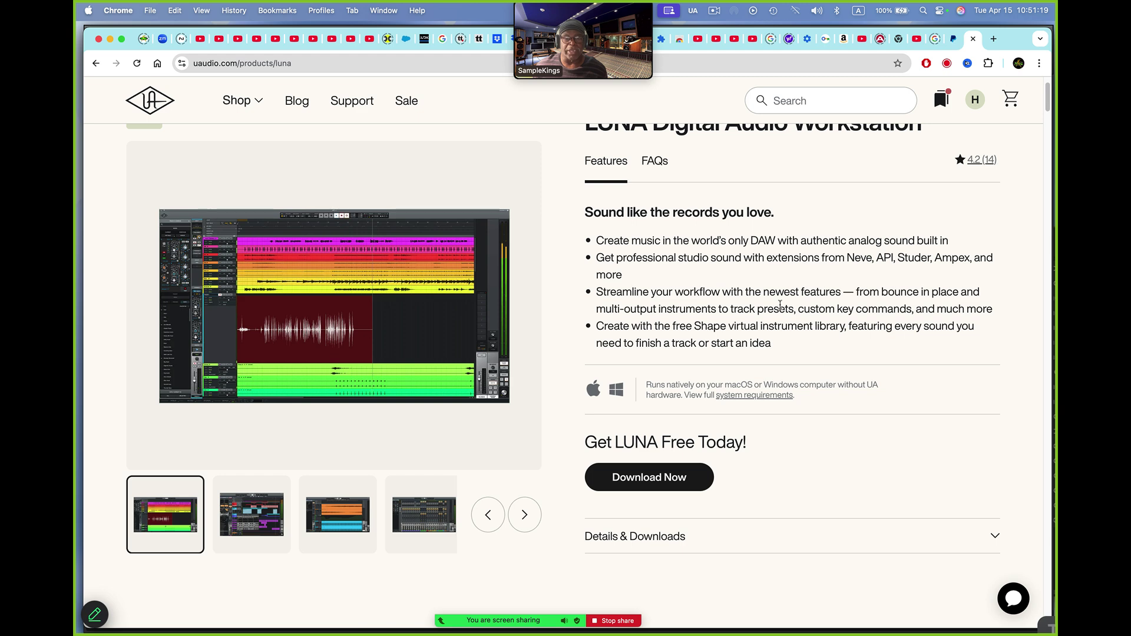
{"action": "scroll", "coordinate": [779, 305], "scroll_direction": "down", "scroll_amount": 4}
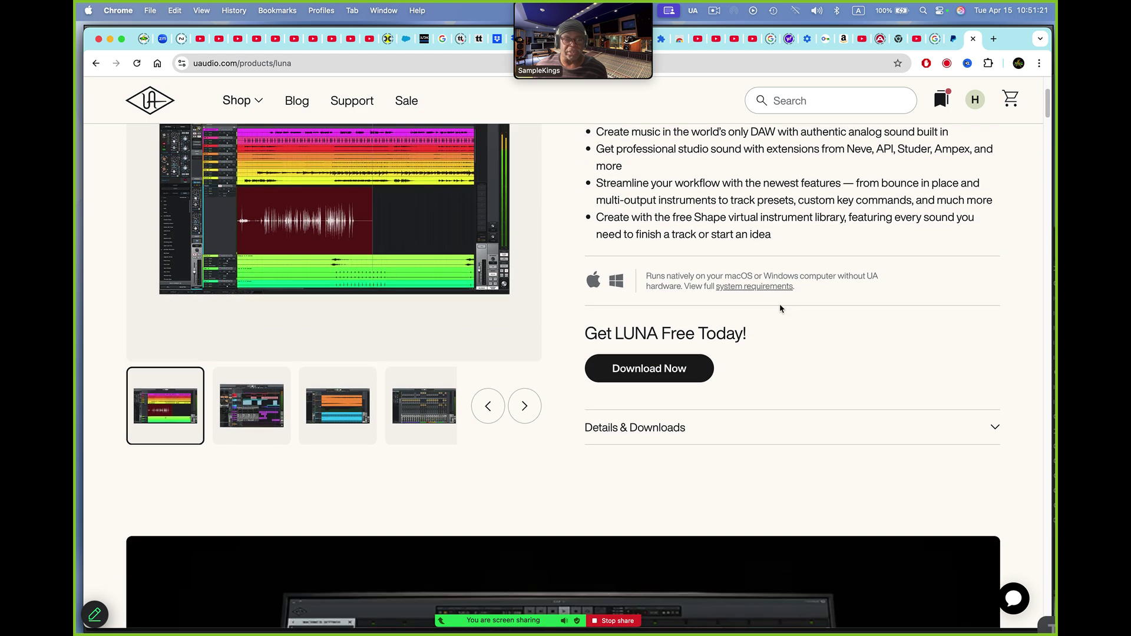
{"action": "scroll", "coordinate": [779, 303], "scroll_direction": "up", "scroll_amount": 5}
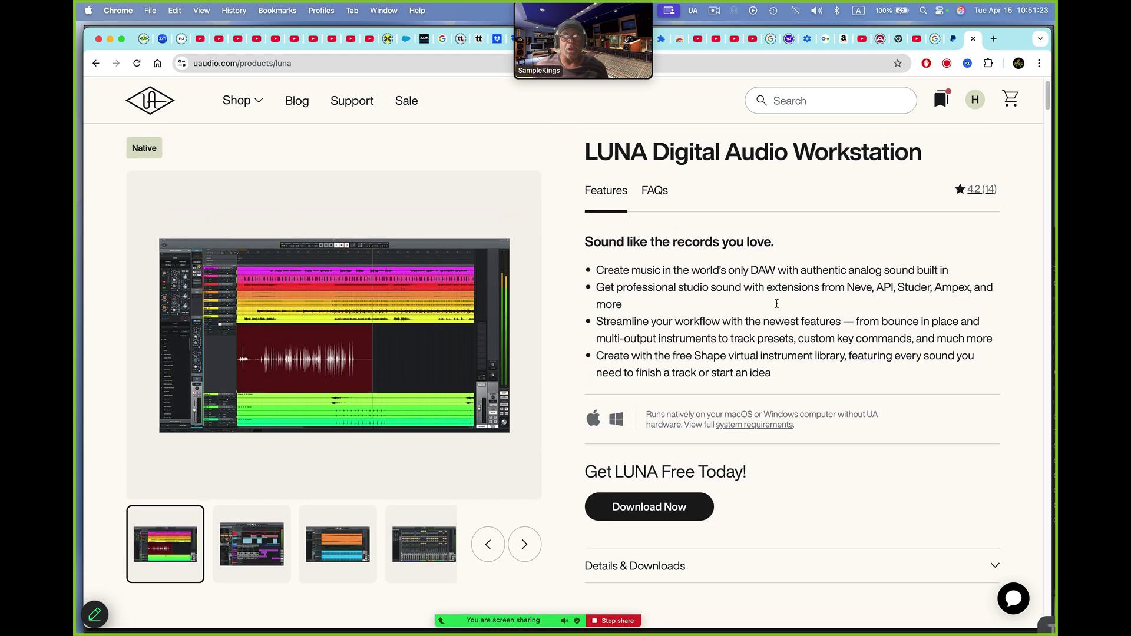